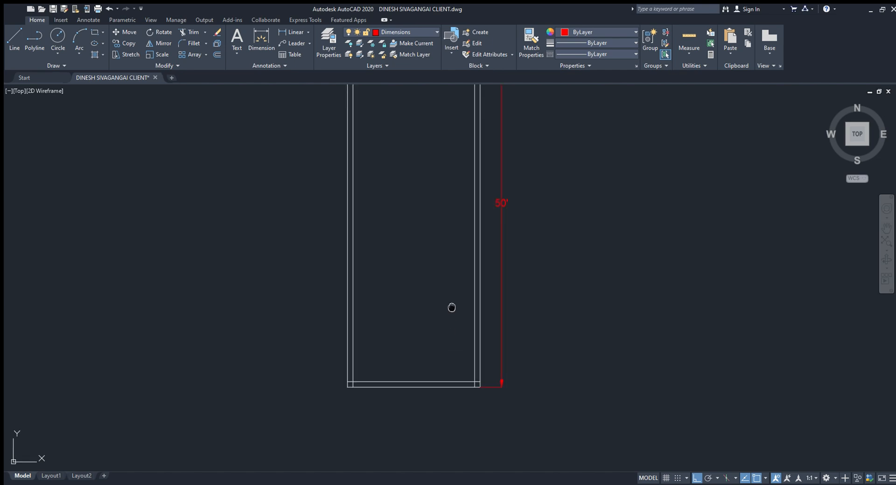
Step: Trim the overlapping inner wall lines at the corners of the 18' by 50' plan outline
{"action": "scroll", "coordinate": [368, 346], "scroll_direction": "down", "scroll_amount": 8}
{"action": "scroll", "coordinate": [443, 356], "scroll_direction": "up", "scroll_amount": 8}
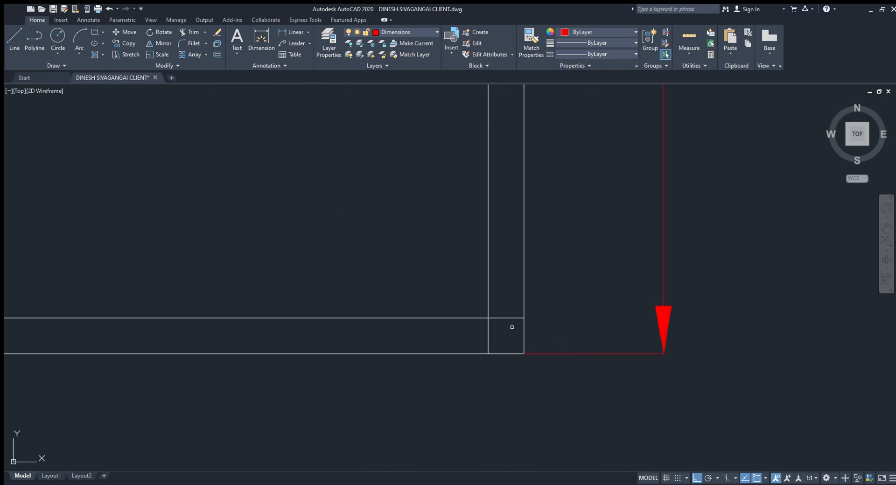
{"action": "left_click", "coordinate": [510, 319]}
{"action": "left_click", "coordinate": [490, 336]}
{"action": "scroll", "coordinate": [482, 363], "scroll_direction": "down", "scroll_amount": 8}
{"action": "scroll", "coordinate": [482, 140], "scroll_direction": "up", "scroll_amount": 8}
{"action": "middle_click_drag", "start_coordinate": [480, 138], "coordinate": [520, 286]}
{"action": "left_click", "coordinate": [531, 232]}
{"action": "left_click", "coordinate": [552, 245]}
{"action": "scroll", "coordinate": [556, 242], "scroll_direction": "down", "scroll_amount": 4}
{"action": "scroll", "coordinate": [227, 236], "scroll_direction": "up", "scroll_amount": 6}
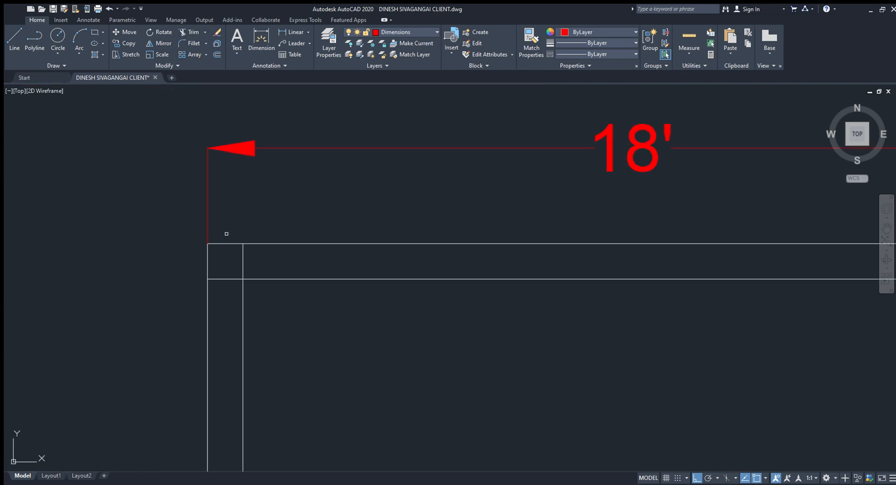
{"action": "left_click", "coordinate": [252, 276]}
{"action": "left_click", "coordinate": [228, 307]}
{"action": "scroll", "coordinate": [228, 314], "scroll_direction": "down", "scroll_amount": 10}
Step: Offset the bottom inner wall line upward, and offset the resulting line once more to form a cross wall
{"action": "mouse_move", "coordinate": [276, 373]}
{"action": "middle_mouse_down"}
{"action": "mouse_move", "coordinate": [398, 228]}
{"action": "mouse_move", "coordinate": [452, 132]}
{"action": "mouse_move", "coordinate": [427, 160]}
{"action": "middle_mouse_up"}
{"action": "left_click", "coordinate": [416, 363]}
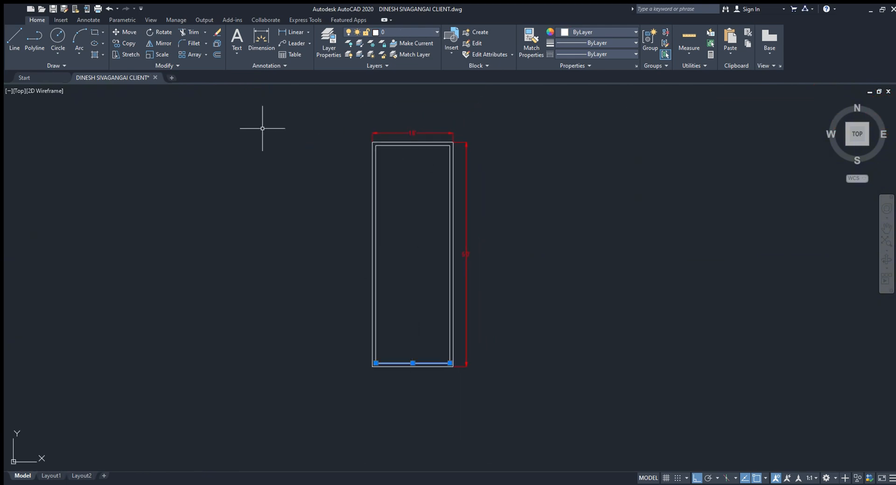
{"action": "left_click", "coordinate": [217, 55]}
{"action": "middle_click_drag", "start_coordinate": [402, 288], "coordinate": [405, 296]}
{"action": "left_click", "coordinate": [398, 324]}
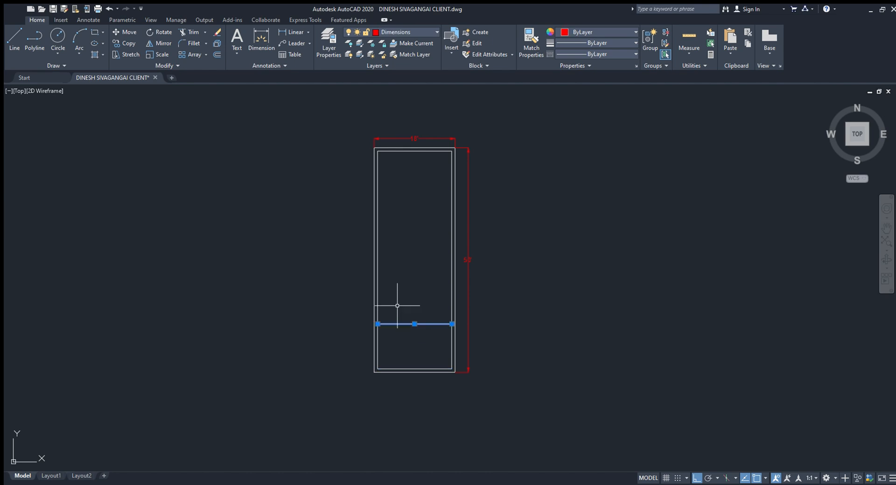
{"action": "left_click", "coordinate": [405, 293]}
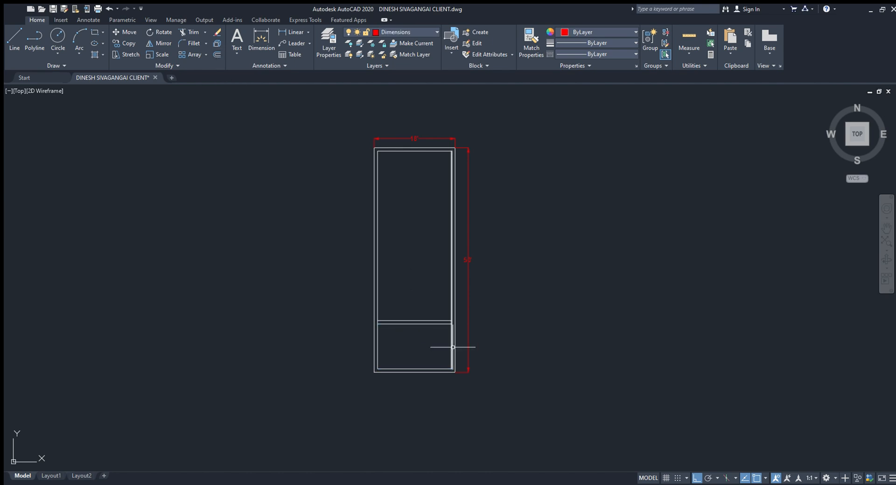
Step: Offset the top inner wall line 16' down and offset that line again below it to form a second cross wall
{"action": "scroll", "coordinate": [405, 147], "scroll_direction": "up", "scroll_amount": 2}
{"action": "left_click", "coordinate": [405, 151]}
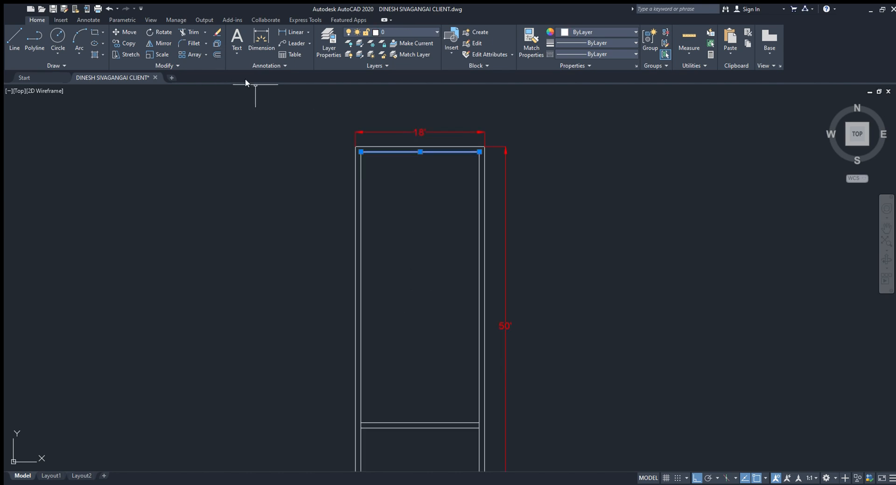
{"action": "type", "text": "16'"}
{"action": "key", "text": "Return"}
{"action": "left_click", "coordinate": [413, 286]}
{"action": "key", "text": "Escape"}
{"action": "left_click", "coordinate": [397, 266]}
{"action": "left_click", "coordinate": [214, 56]}
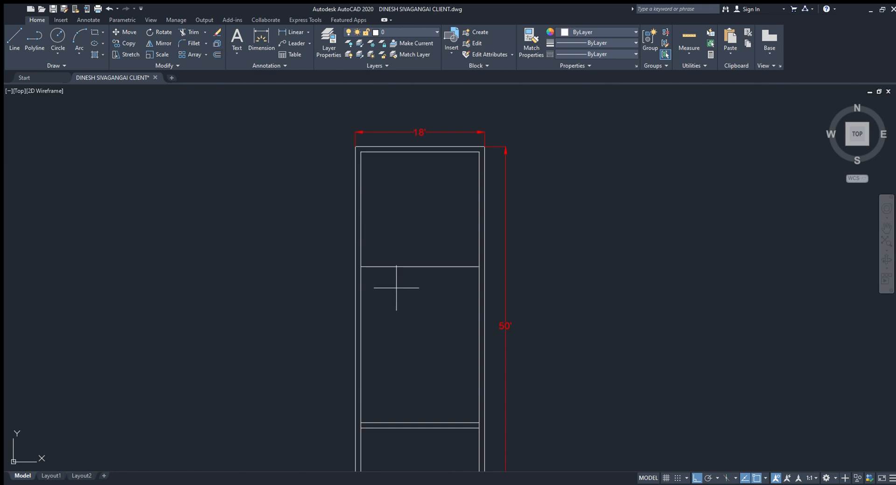
{"action": "left_click", "coordinate": [396, 288]}
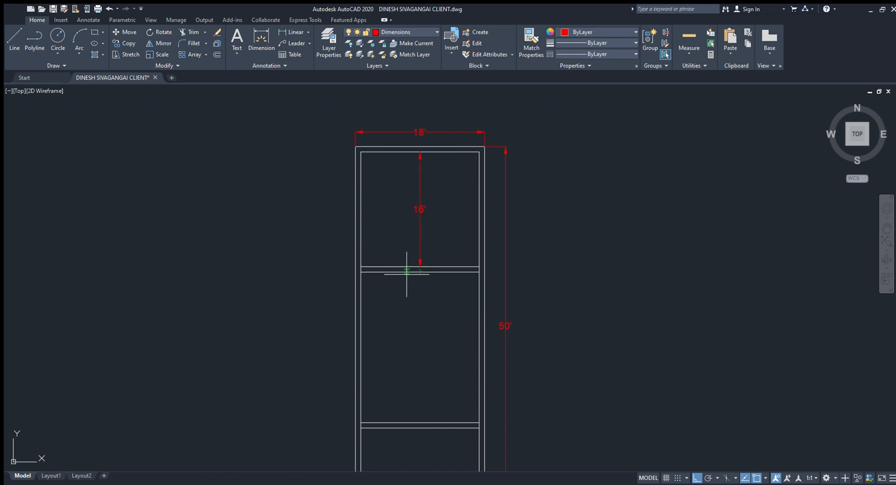
Step: Dimension the clear depth of the middle room and move the lower cross wall 5'6" upward
{"action": "left_click", "coordinate": [405, 422]}
{"action": "left_click", "coordinate": [404, 400]}
{"action": "middle_click_drag", "start_coordinate": [433, 438], "coordinate": [417, 284]}
{"action": "left_click", "coordinate": [417, 283]}
{"action": "left_click", "coordinate": [414, 246]}
{"action": "type", "text": "m"}
{"action": "key", "text": "Return"}
{"action": "left_click", "coordinate": [577, 308]}
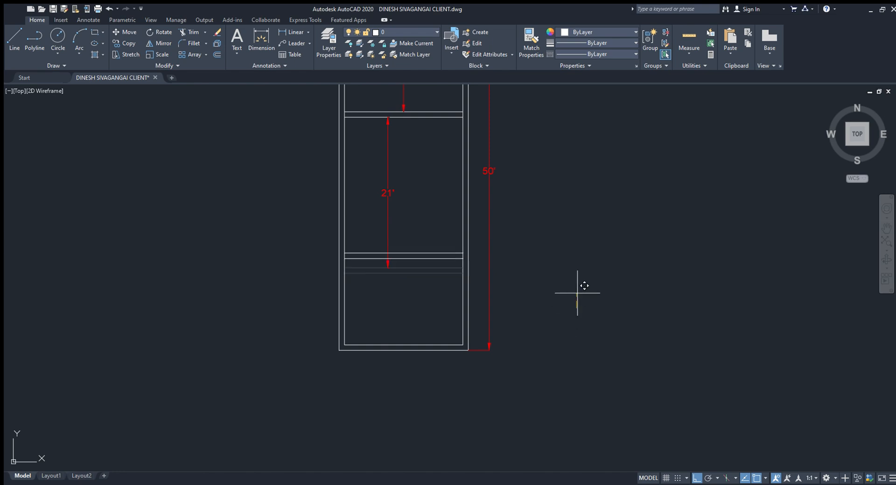
{"action": "type", "text": "5'6"}
{"action": "key", "text": "Return"}
Step: Add a vertical linear dimension for the bottom room's depth, placed outside the left wall
{"action": "middle_click_drag", "start_coordinate": [525, 235], "coordinate": [537, 306]}
{"action": "left_click", "coordinate": [293, 33]}
{"action": "middle_click_drag", "start_coordinate": [416, 320], "coordinate": [419, 265]}
{"action": "left_click", "coordinate": [361, 254]}
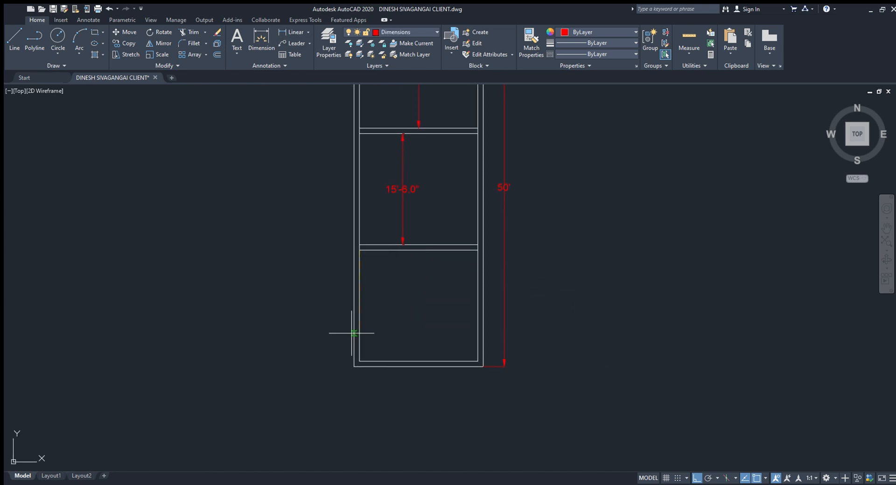
{"action": "left_click", "coordinate": [327, 330]}
{"action": "middle_click_drag", "start_coordinate": [354, 288], "coordinate": [368, 363]}
{"action": "middle_click_drag", "start_coordinate": [447, 304], "coordinate": [439, 317]}
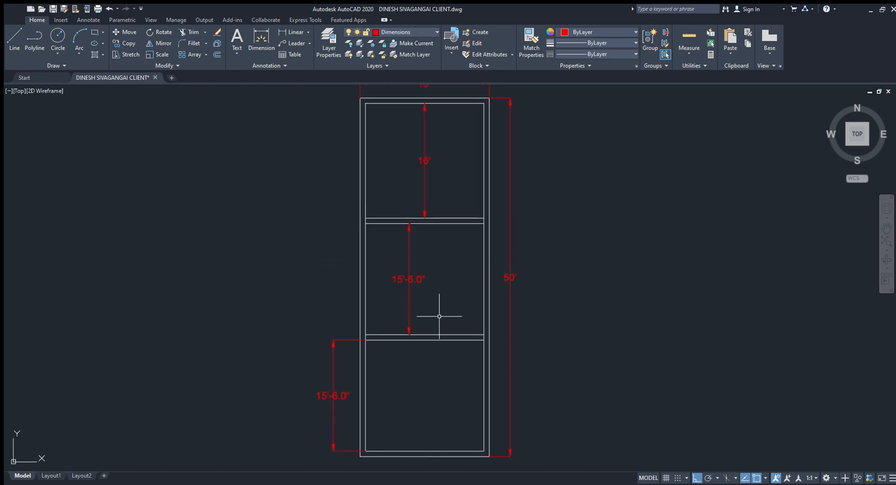
Step: Offset the bottom room's right inner wall line 8' inward and offset it again to form a vertical partition wall
{"action": "mouse_move", "coordinate": [461, 359]}
{"action": "middle_mouse_down"}
{"action": "mouse_move", "coordinate": [441, 295]}
{"action": "mouse_move", "coordinate": [471, 182]}
{"action": "middle_mouse_up"}
{"action": "scroll", "coordinate": [472, 259], "scroll_direction": "up", "scroll_amount": 2}
{"action": "left_click", "coordinate": [467, 326]}
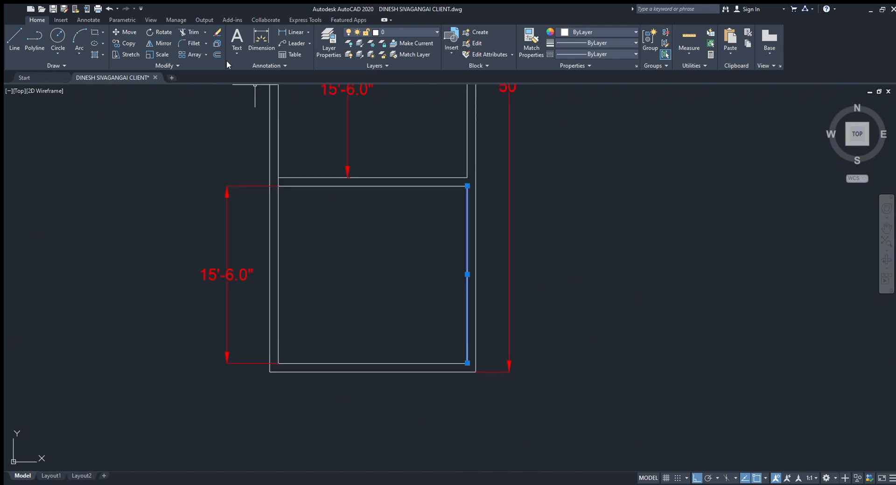
{"action": "left_click", "coordinate": [363, 284]}
{"action": "left_click", "coordinate": [376, 274]}
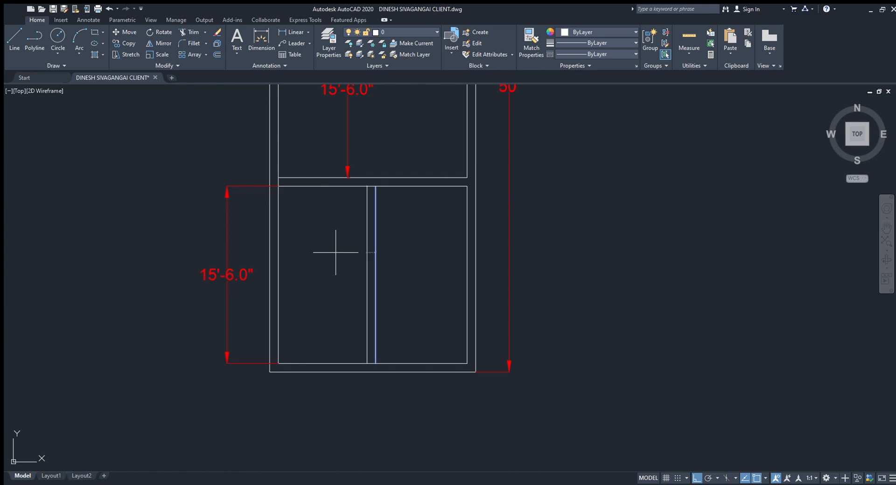
{"action": "left_click", "coordinate": [337, 251]}
Step: Dimension the widths of both bottom rooms, the right one's depth outside the plan, and the middle room's width
{"action": "left_click", "coordinate": [367, 318]}
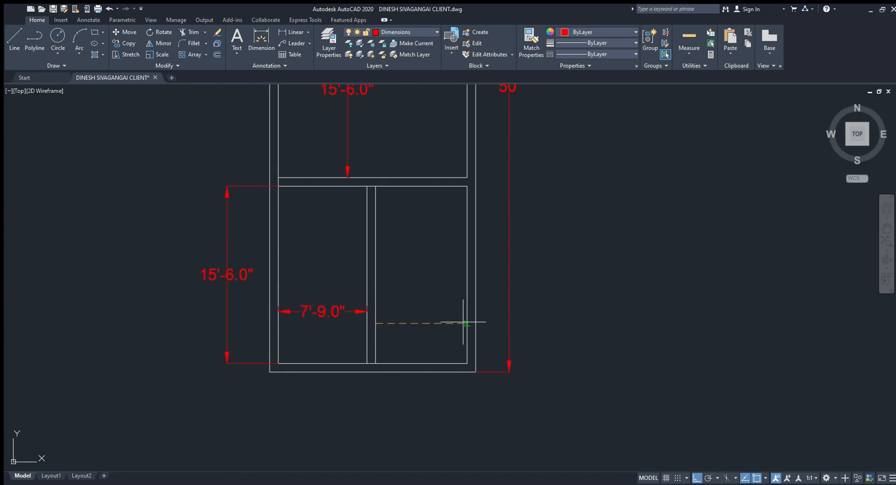
{"action": "left_click", "coordinate": [467, 363]}
{"action": "left_click", "coordinate": [564, 364]}
{"action": "scroll", "coordinate": [485, 429], "scroll_direction": "down", "scroll_amount": 2}
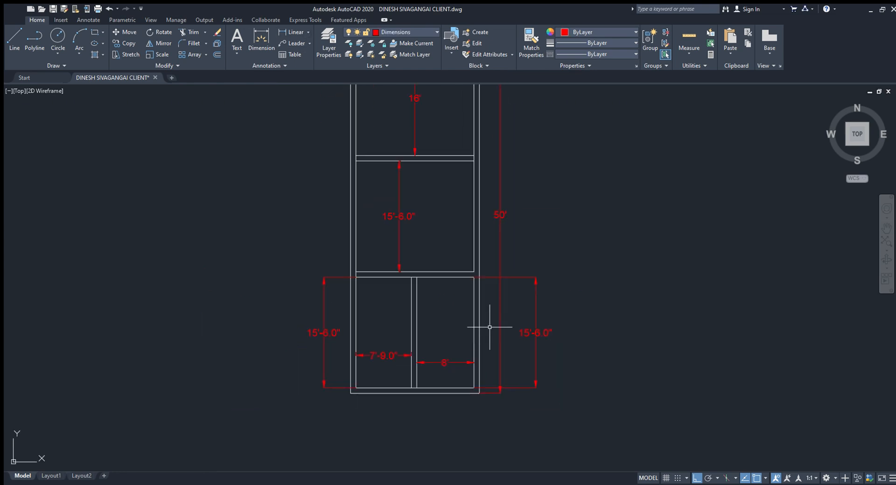
{"action": "middle_click_drag", "start_coordinate": [461, 183], "coordinate": [462, 322]}
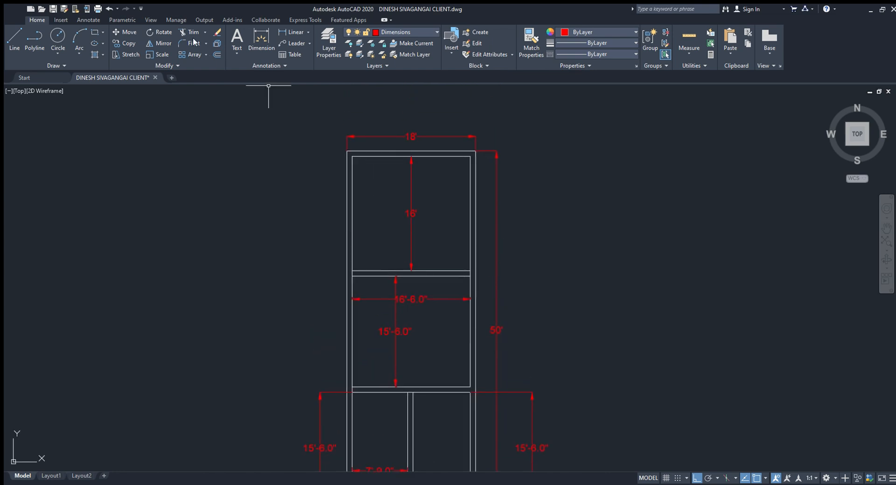
Step: Offset the top room's left inner wall line 4' to the right
{"action": "scroll", "coordinate": [355, 310], "scroll_direction": "up", "scroll_amount": 4}
{"action": "key", "text": "Escape"}
{"action": "left_click", "coordinate": [358, 291]}
{"action": "left_click", "coordinate": [217, 55]}
{"action": "scroll", "coordinate": [382, 297], "scroll_direction": "down", "scroll_amount": 2}
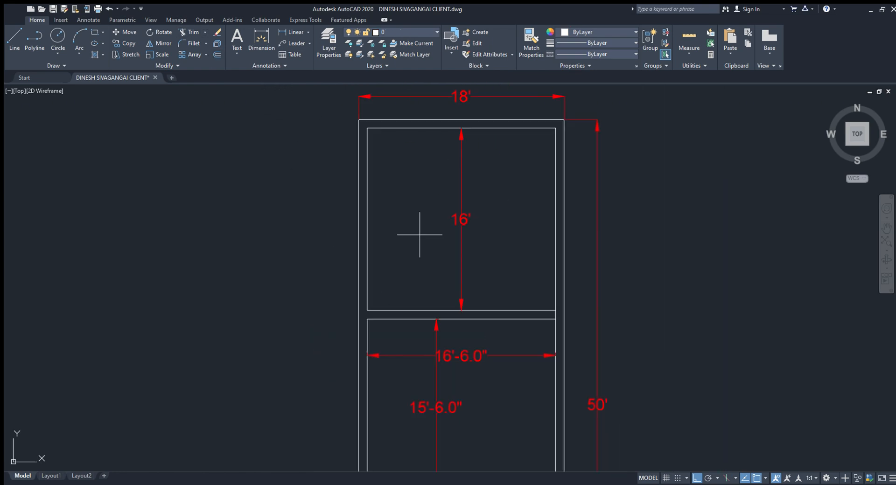
{"action": "type", "text": "4'"}
{"action": "key", "text": "Return"}
{"action": "left_click", "coordinate": [419, 236]}
{"action": "key", "text": "Escape"}
Step: Offset the new vertical line another 6" to the right to complete the thin partition in the top room
{"action": "left_click", "coordinate": [413, 227]}
{"action": "left_click", "coordinate": [216, 54]}
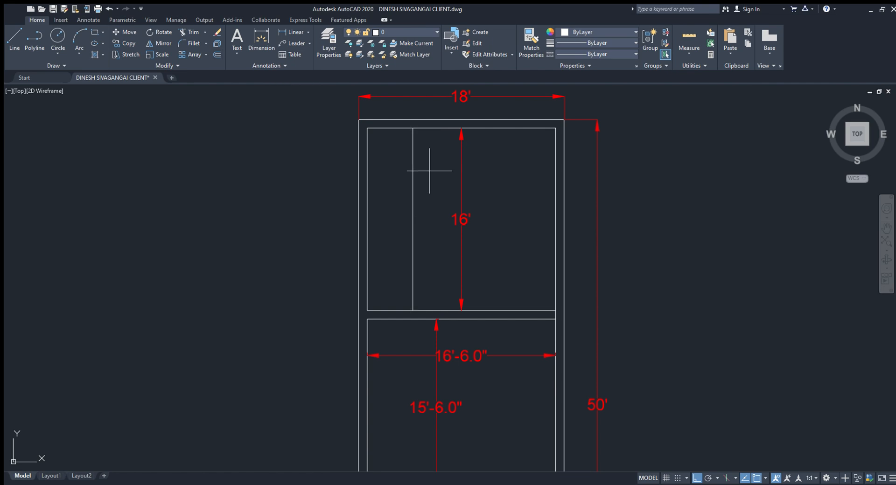
{"action": "type", "text": "6"}
{"action": "key", "text": "Return"}
{"action": "left_click", "coordinate": [429, 171]}
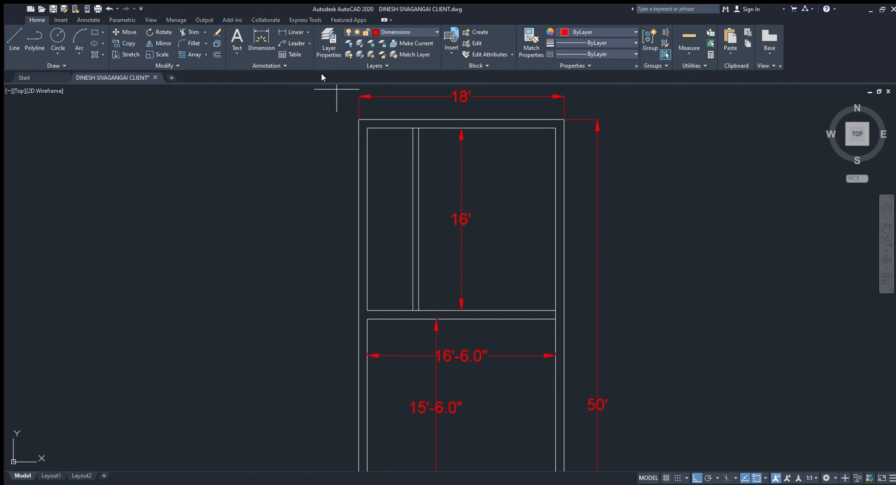
Step: Move the top room's vertical partition 6" to the right
{"action": "left_click", "coordinate": [420, 221]}
{"action": "left_click", "coordinate": [386, 216]}
{"action": "type", "text": "m"}
{"action": "key", "text": "Return"}
{"action": "left_click", "coordinate": [472, 291]}
{"action": "type", "text": "6"}
{"action": "key", "text": "Return"}
Step: Offset the top wall line of the narrow left strip 10' down
{"action": "middle_click_drag", "start_coordinate": [476, 292], "coordinate": [457, 300]}
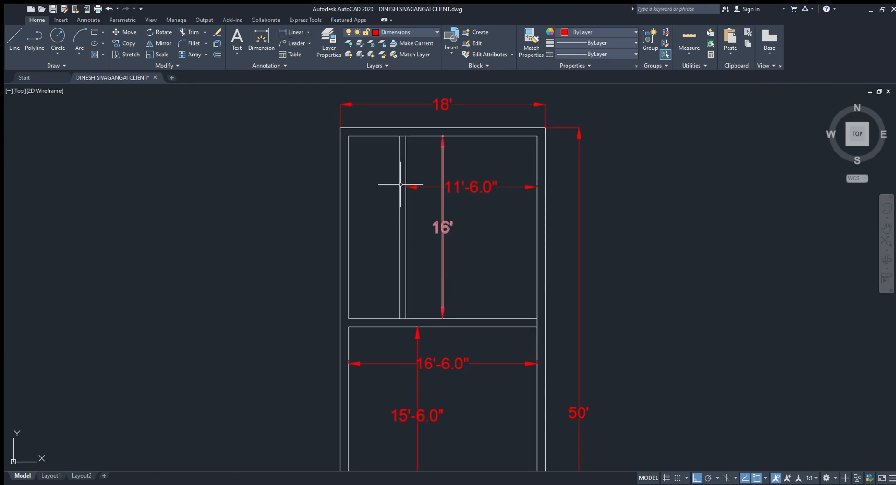
{"action": "scroll", "coordinate": [407, 135], "scroll_direction": "up", "scroll_amount": 4}
{"action": "left_click", "coordinate": [380, 136]}
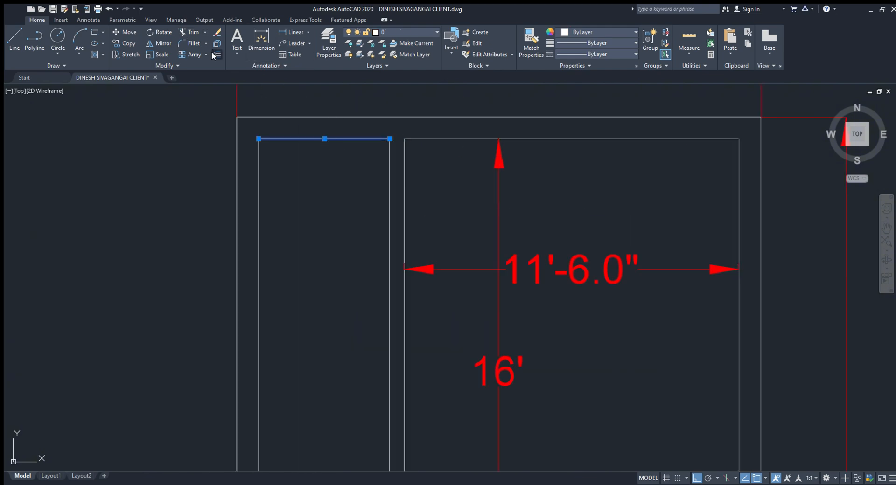
{"action": "key", "text": "Escape"}
{"action": "scroll", "coordinate": [294, 166], "scroll_direction": "down", "scroll_amount": 4}
{"action": "middle_click_drag", "start_coordinate": [304, 223], "coordinate": [335, 188]}
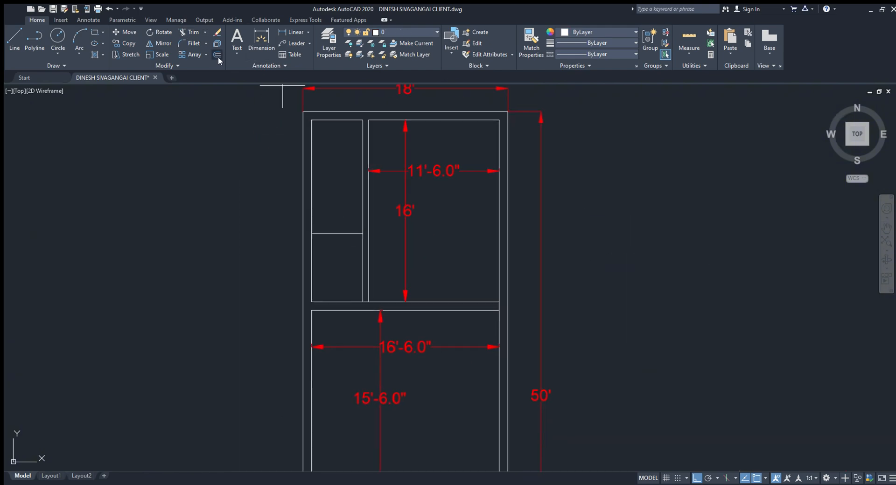
Step: Trim the partition lines where the strip's new cross wall meets them, and remove the upper cross wall's segment below the strip
{"action": "scroll", "coordinate": [350, 236], "scroll_direction": "up", "scroll_amount": 6}
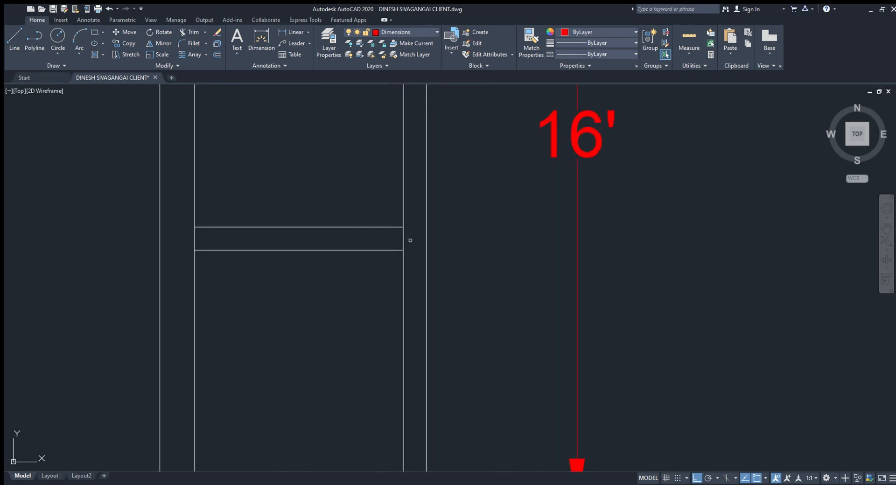
{"action": "left_click", "coordinate": [404, 239]}
{"action": "scroll", "coordinate": [387, 278], "scroll_direction": "down", "scroll_amount": 2}
{"action": "middle_click_drag", "start_coordinate": [390, 285], "coordinate": [428, 158]}
{"action": "scroll", "coordinate": [377, 343], "scroll_direction": "down", "scroll_amount": 6}
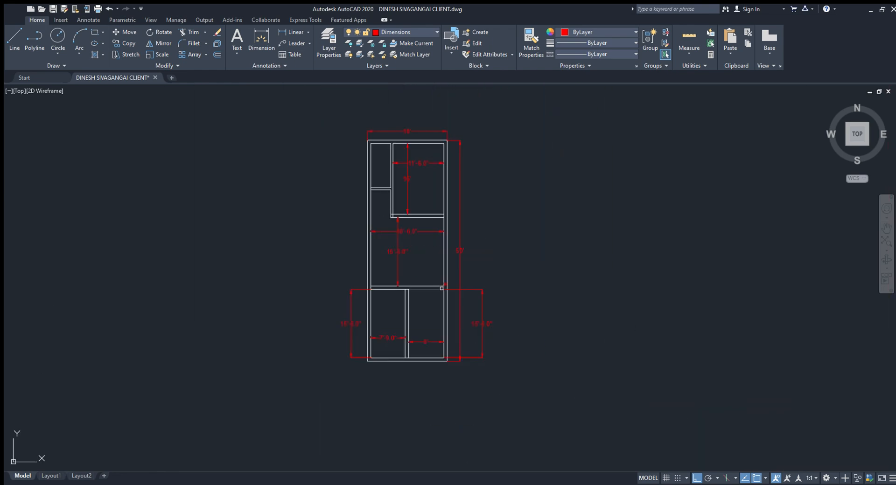
Step: Delete the 8' width dimension in the bottom-right room
{"action": "scroll", "coordinate": [421, 373], "scroll_direction": "up", "scroll_amount": 2}
{"action": "scroll", "coordinate": [368, 354], "scroll_direction": "up", "scroll_amount": 4}
{"action": "left_click", "coordinate": [503, 254]}
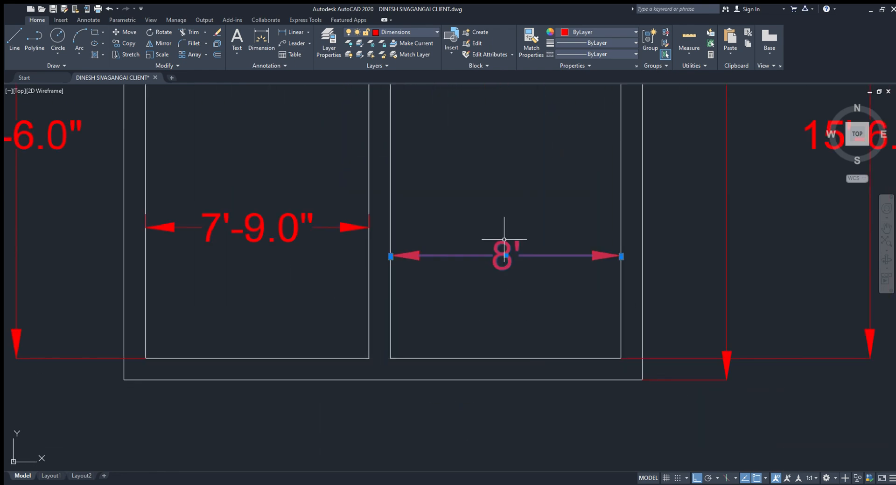
{"action": "key", "text": "Delete"}
Step: Offset the bottom inner wall line of the bottom-right room 4' upward
{"action": "scroll", "coordinate": [513, 280], "scroll_direction": "down", "scroll_amount": 4}
{"action": "middle_click_drag", "start_coordinate": [514, 295], "coordinate": [414, 326]}
{"action": "left_click", "coordinate": [394, 330]}
{"action": "left_click", "coordinate": [360, 274]}
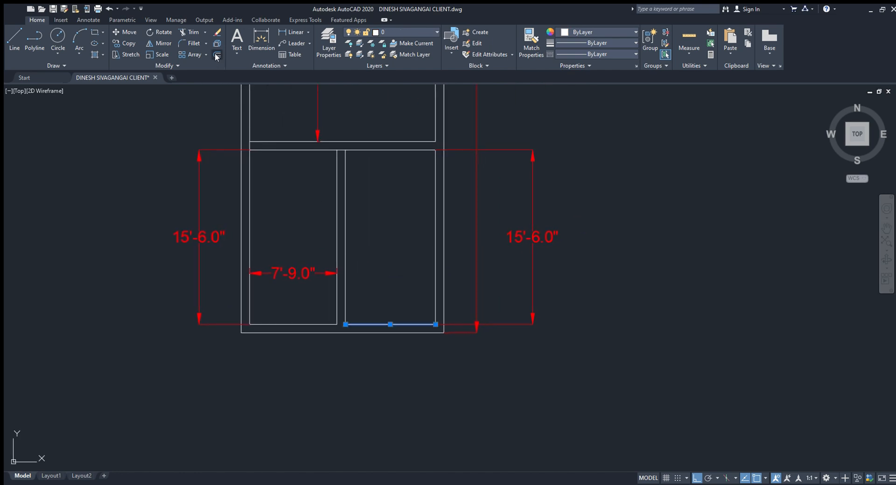
{"action": "left_click", "coordinate": [217, 55]}
{"action": "type", "text": "4'"}
{"action": "key", "text": "Return"}
{"action": "left_click", "coordinate": [392, 220]}
Step: Offset the new horizontal line upward again to form a thin partition in the bottom-right room
{"action": "left_click", "coordinate": [391, 285]}
{"action": "left_click", "coordinate": [361, 237]}
{"action": "left_click", "coordinate": [217, 55]}
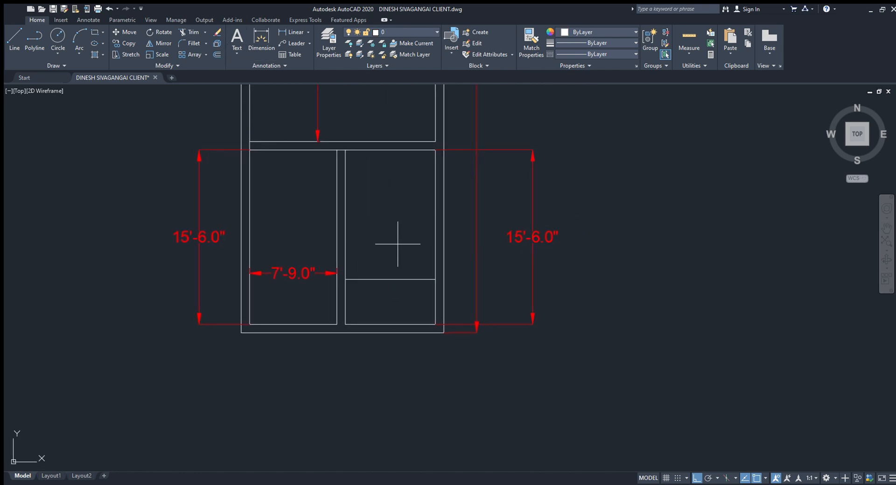
{"action": "left_click", "coordinate": [397, 243]}
Step: Add vertical linear dimensions to the spaces above and below the bottom-right room's new partition
{"action": "left_click", "coordinate": [294, 32]}
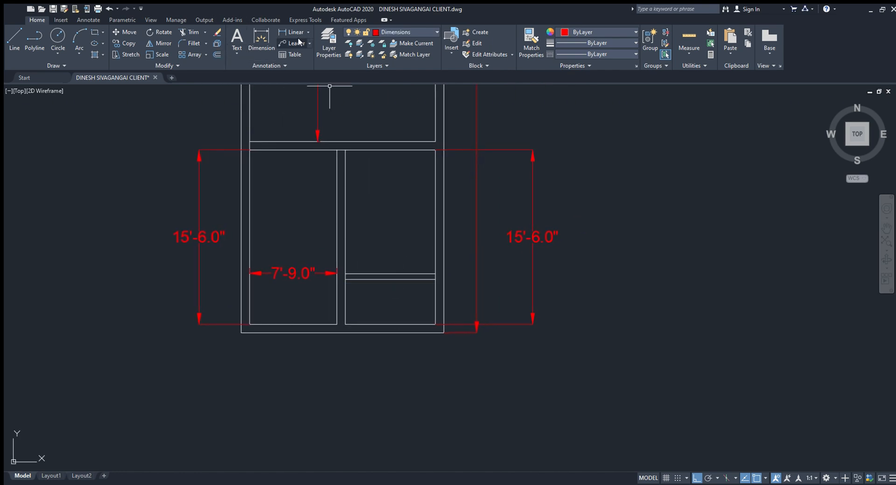
{"action": "left_click", "coordinate": [368, 274]}
{"action": "left_click", "coordinate": [401, 320]}
{"action": "left_click", "coordinate": [399, 285]}
{"action": "middle_click_drag", "start_coordinate": [399, 283], "coordinate": [481, 359]}
{"action": "scroll", "coordinate": [483, 301], "scroll_direction": "down", "scroll_amount": 2}
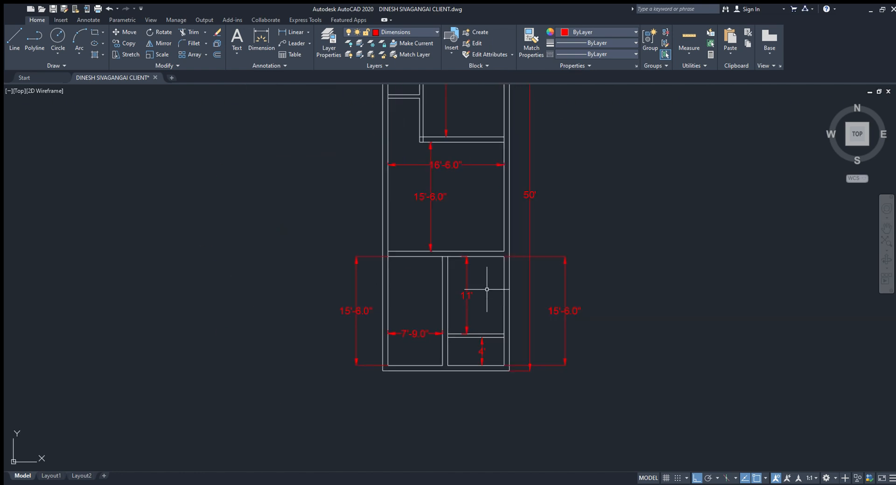
Step: Copy the Hall 16'6" * 15'6" text label several times in a column below the original
{"action": "middle_click_drag", "start_coordinate": [447, 255], "coordinate": [432, 334]}
{"action": "middle_click_drag", "start_coordinate": [479, 276], "coordinate": [439, 240]}
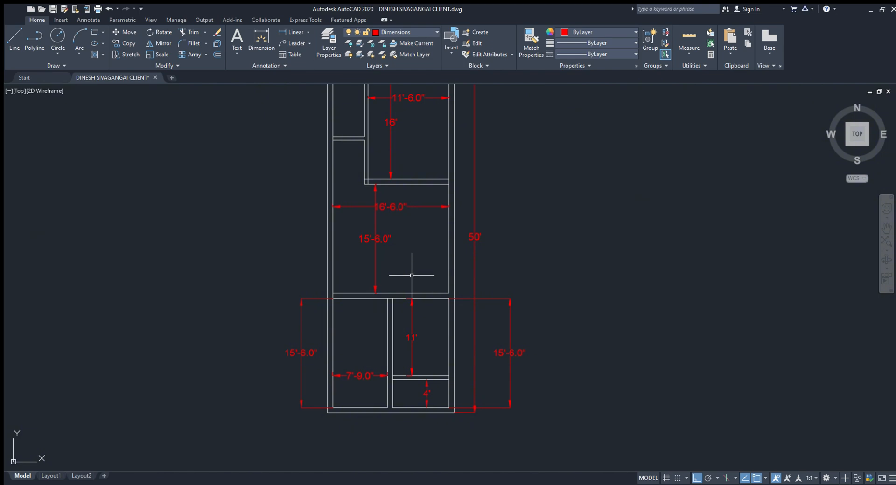
{"action": "middle_click_drag", "start_coordinate": [448, 220], "coordinate": [444, 182]}
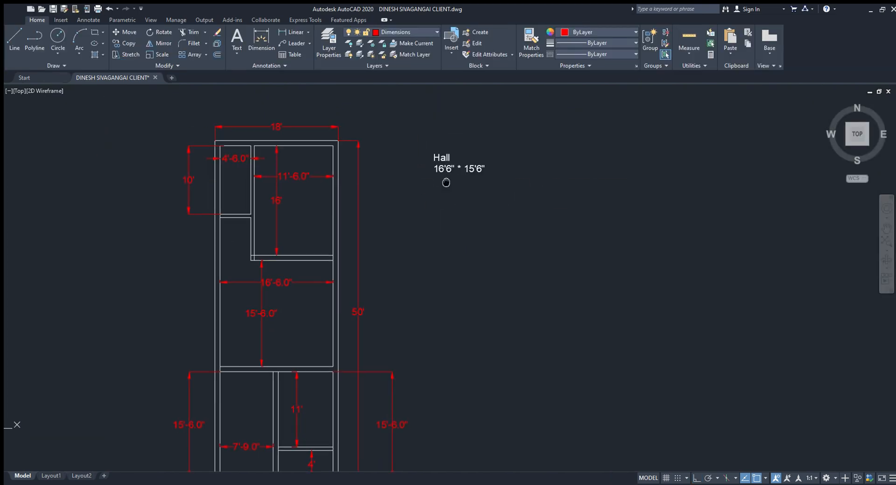
{"action": "left_click", "coordinate": [474, 169]}
{"action": "type", "text": "co"}
{"action": "key", "text": "Return"}
{"action": "left_click", "coordinate": [515, 186]}
{"action": "left_click", "coordinate": [535, 245]}
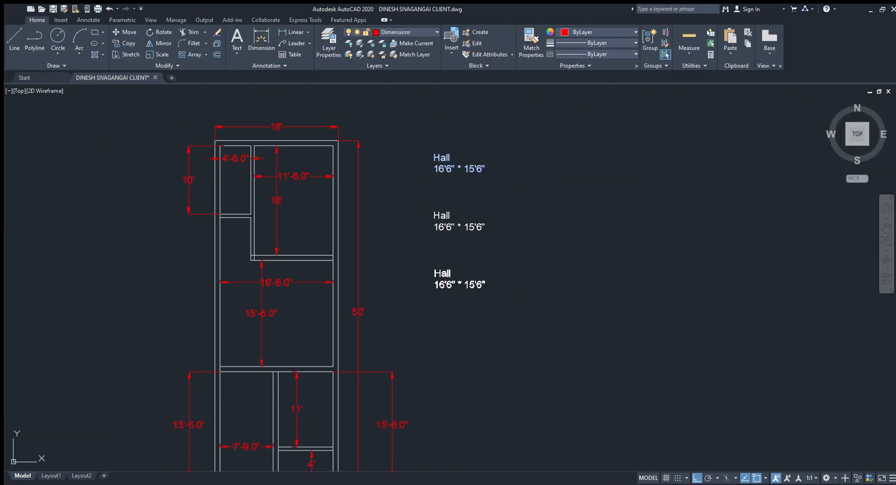
{"action": "scroll", "coordinate": [535, 301], "scroll_direction": "down", "scroll_amount": 2}
{"action": "left_click", "coordinate": [532, 272]}
{"action": "left_click", "coordinate": [539, 304]}
{"action": "left_click", "coordinate": [540, 337]}
{"action": "key", "text": "Escape"}
Step: Change the first copied label to "Bedroom 1" with the size 11'6" * 16'0"
{"action": "scroll", "coordinate": [476, 182], "scroll_direction": "up", "scroll_amount": 2}
{"action": "double_click", "coordinate": [495, 217]}
{"action": "left_click_drag", "start_coordinate": [509, 218], "coordinate": [457, 211]}
{"action": "type", "text": "BEdroom 1"}
{"action": "key", "text": "Return"}
{"action": "type", "text": "11'6\" * 16'0\""}
{"action": "scroll", "coordinate": [470, 201], "scroll_direction": "up", "scroll_amount": 2}
{"action": "type", "text": "e"}
{"action": "left_click", "coordinate": [476, 283]}
Step: Change the second copied label to "A.Bath" with the size 10'0" * 4'6"
{"action": "middle_click_drag", "start_coordinate": [476, 285], "coordinate": [516, 280]}
{"action": "double_click", "coordinate": [512, 298]}
{"action": "left_click_drag", "start_coordinate": [569, 315], "coordinate": [420, 293]}
{"action": "type", "text": "A>Ba"}
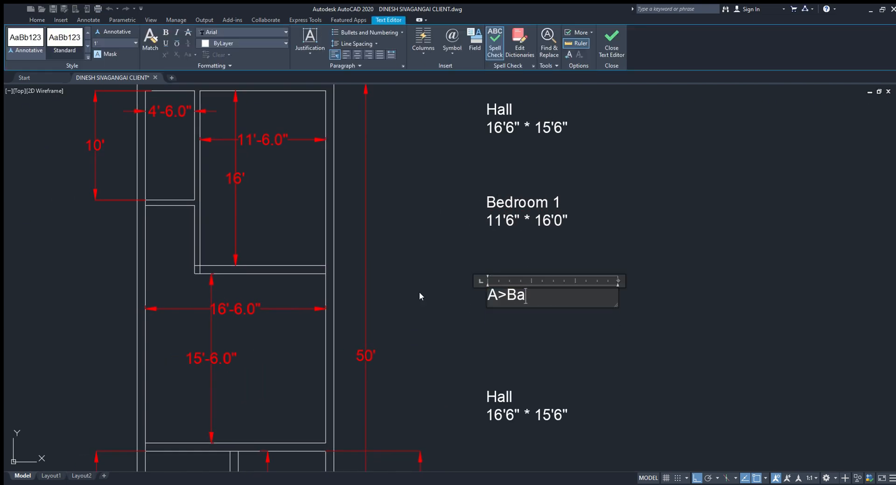
{"action": "type", "text": "th"}
{"action": "key", "text": "Return"}
{"action": "type", "text": "1"}
{"action": "key", "text": "BackSpace"}
{"action": "key", "text": "Up"}
{"action": "key", "text": "Right"}
{"action": "key", "text": "Right"}
{"action": "key", "text": "BackSpace"}
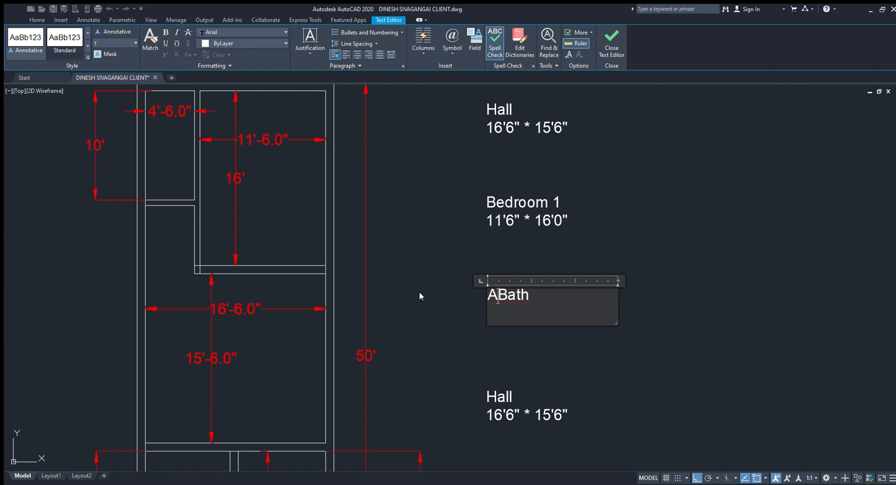
{"action": "type", "text": "."}
{"action": "key", "text": "Down"}
{"action": "type", "text": "10'0\" * 4'6\""}
{"action": "left_click", "coordinate": [422, 291]}
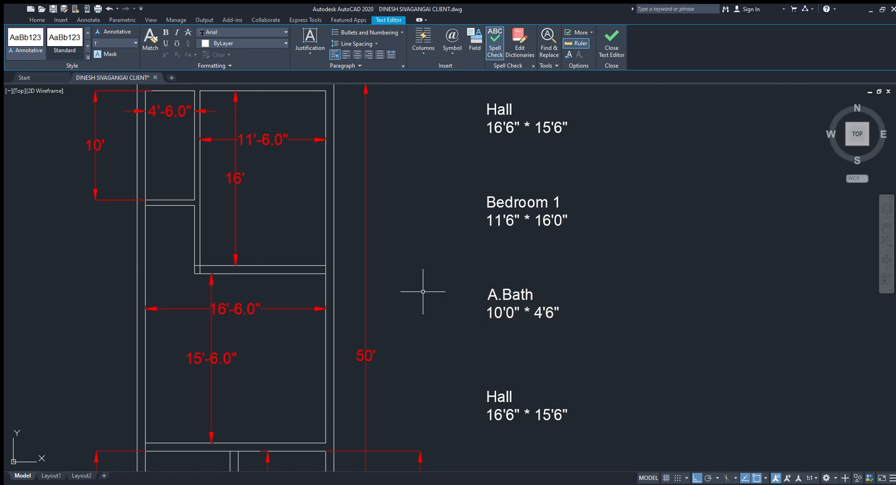
Step: Change the third copied label to "Kitchen" with the size 8'0" * 11'0"
{"action": "scroll", "coordinate": [423, 292], "scroll_direction": "down", "scroll_amount": 2}
{"action": "middle_click_drag", "start_coordinate": [423, 291], "coordinate": [407, 166]}
{"action": "double_click", "coordinate": [488, 245]}
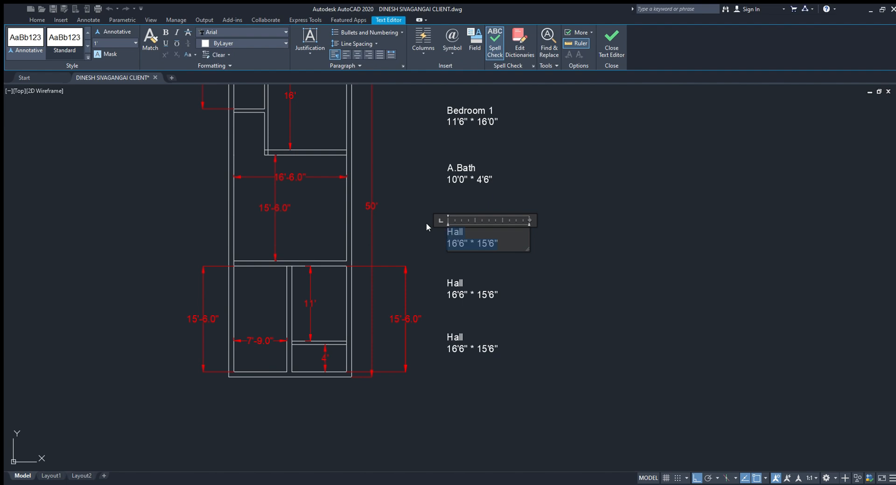
{"action": "type", "text": "kitchen"}
{"action": "key", "text": "Home"}
{"action": "key", "text": "Delete"}
{"action": "type", "text": "K"}
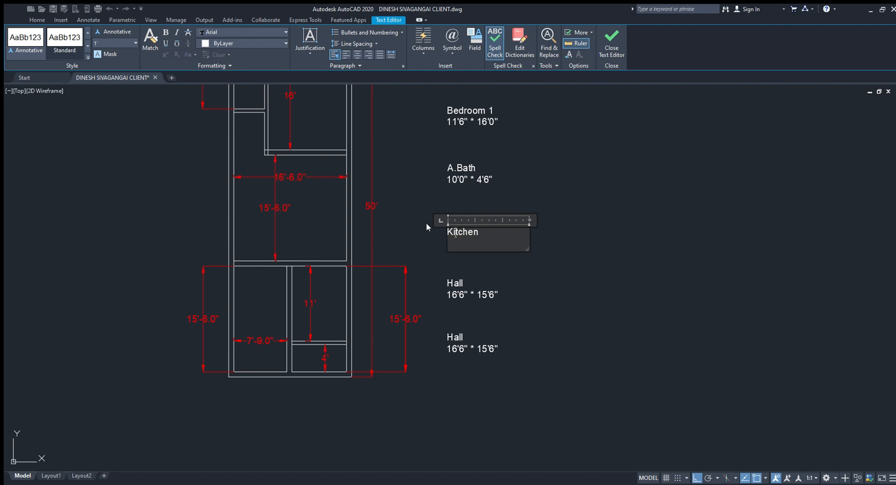
{"action": "key", "text": "End"}
{"action": "key", "text": "Return"}
{"action": "type", "text": "8'0\" * 11'0\""}
{"action": "left_click", "coordinate": [427, 224]}
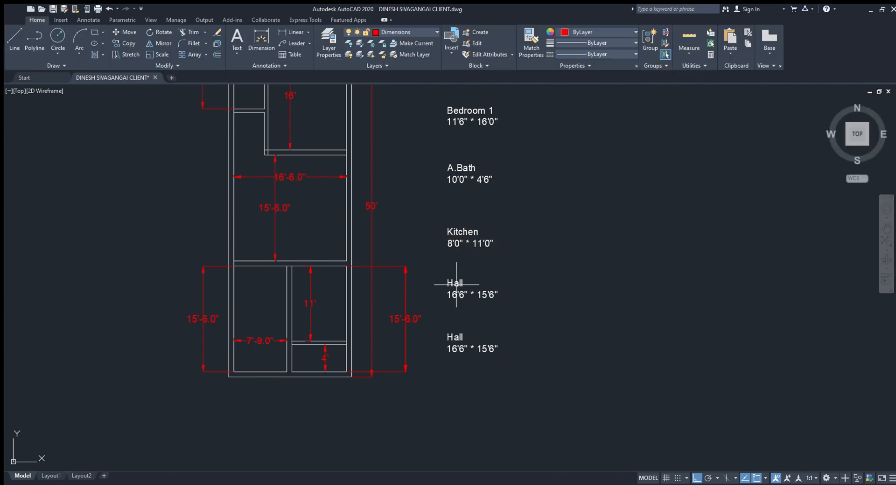
Step: Change the fourth copied label to "Store" with the size 8'0" * 4'0"
{"action": "double_click", "coordinate": [456, 284]}
{"action": "left_click_drag", "start_coordinate": [501, 296], "coordinate": [374, 278]}
{"action": "type", "text": "Store"}
{"action": "key", "text": "Return"}
{"action": "type", "text": "8'0\" * 4'0\""}
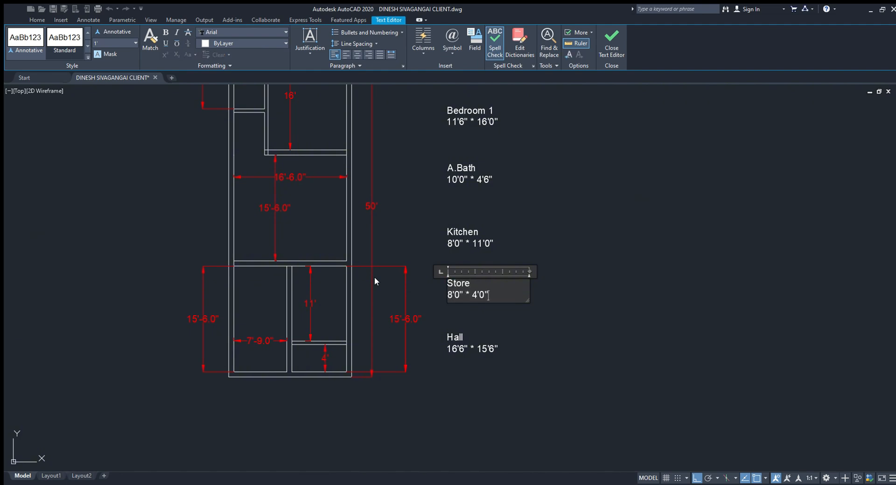
{"action": "left_click", "coordinate": [374, 276]}
Step: Change the last copied label to "Portico" with the size 7'9" * 15'6"
{"action": "double_click", "coordinate": [525, 336]}
{"action": "left_click_drag", "start_coordinate": [526, 347], "coordinate": [374, 332]}
{"action": "type", "text": "Portico"}
{"action": "key", "text": "Return"}
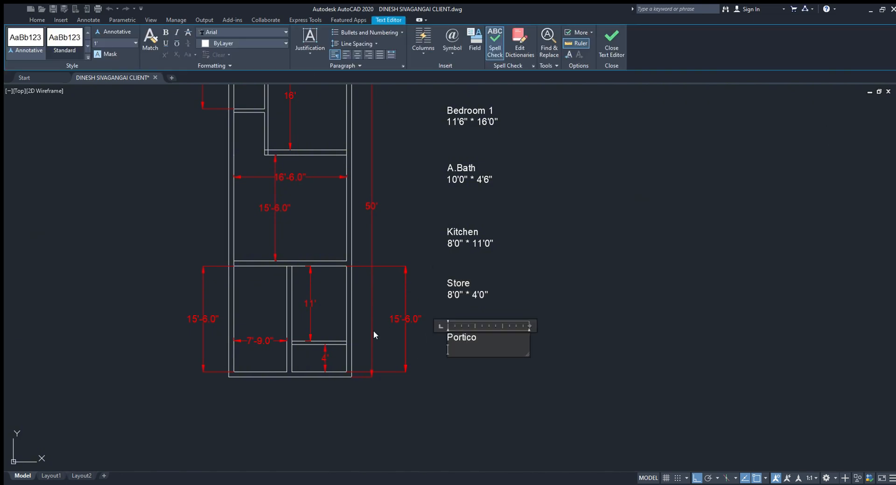
{"action": "type", "text": "7'9\" * 15'6\""}
{"action": "left_click", "coordinate": [375, 330]}
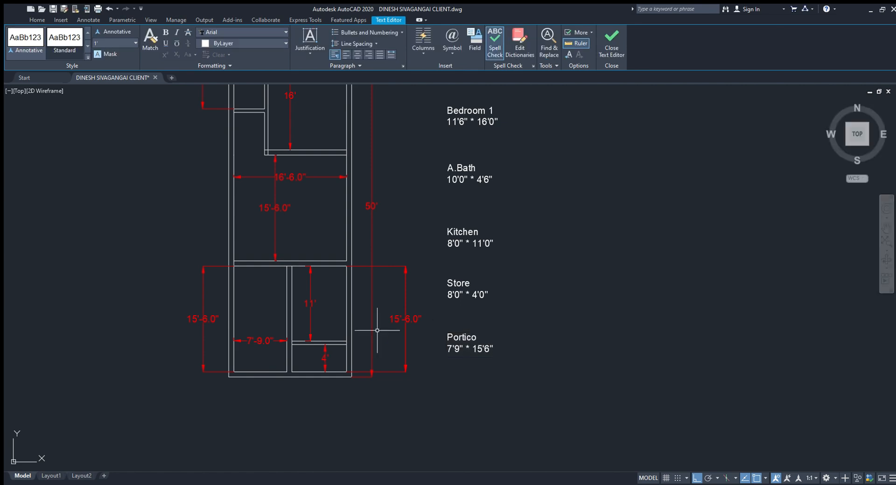
Step: Move the Hall label into the large middle room and the Bedroom 1 label into the upper-right room
{"action": "middle_click_drag", "start_coordinate": [427, 175], "coordinate": [482, 234]}
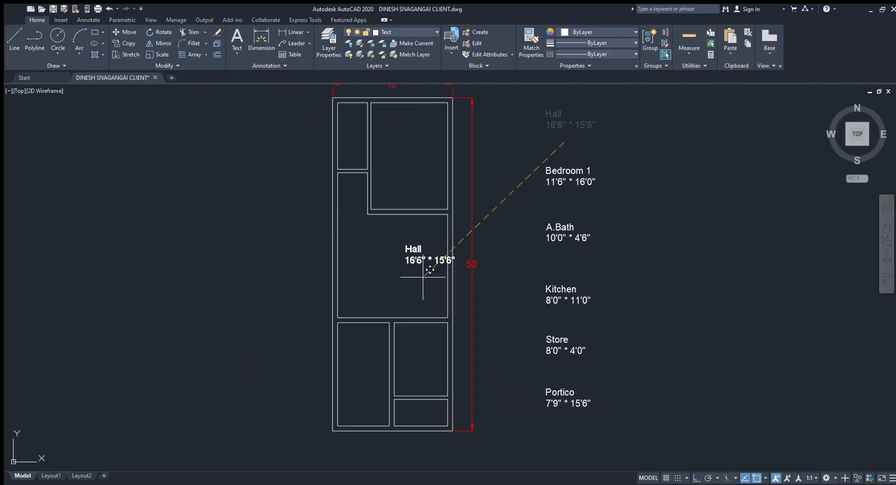
{"action": "left_click", "coordinate": [399, 280]}
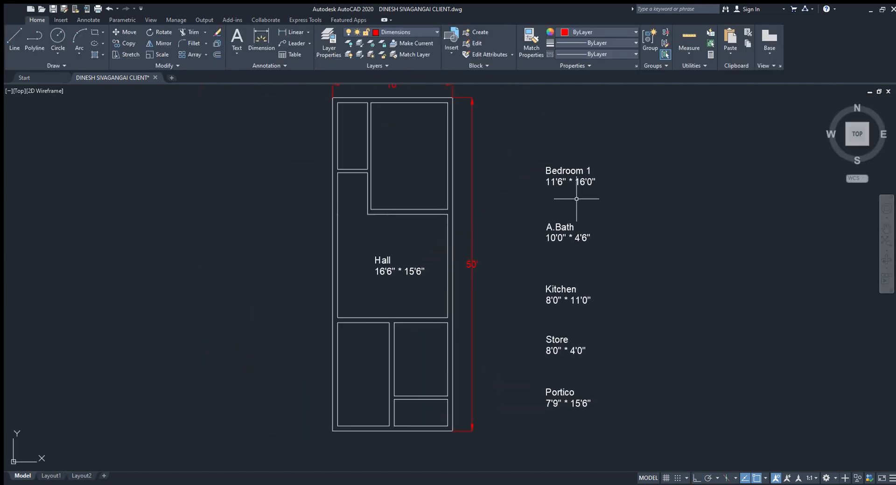
{"action": "left_click", "coordinate": [413, 158]}
Step: Rotate the A.Bath label so its text reads vertically upward
{"action": "left_click", "coordinate": [574, 236]}
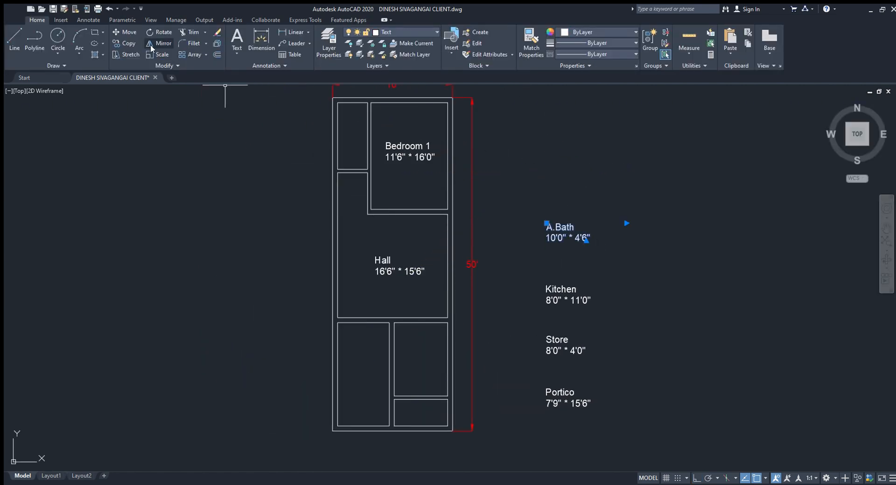
{"action": "left_click", "coordinate": [546, 242]}
{"action": "key", "text": "F8"}
{"action": "left_click", "coordinate": [557, 210]}
{"action": "left_click", "coordinate": [541, 229]}
Step: Move the vertical A.Bath label into the narrow room beside Bedroom 1
{"action": "left_click", "coordinate": [126, 32]}
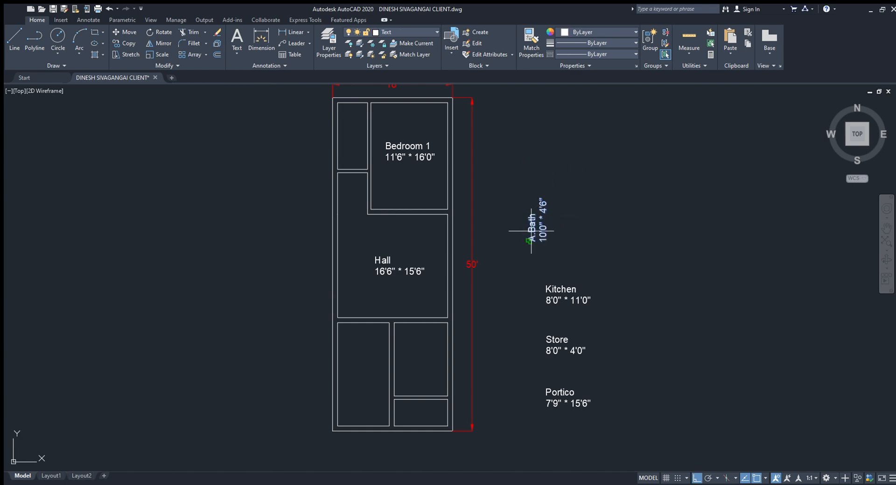
{"action": "left_click", "coordinate": [529, 241]}
{"action": "middle_click_drag", "start_coordinate": [472, 157], "coordinate": [510, 262]}
{"action": "key", "text": "F8"}
{"action": "scroll", "coordinate": [382, 255], "scroll_direction": "up", "scroll_amount": 2}
{"action": "left_click", "coordinate": [376, 264]}
Step: Rename the bath label inside the plan as "C.Bath"
{"action": "double_click", "coordinate": [383, 255]}
{"action": "scroll", "coordinate": [382, 278], "scroll_direction": "up", "scroll_amount": 4}
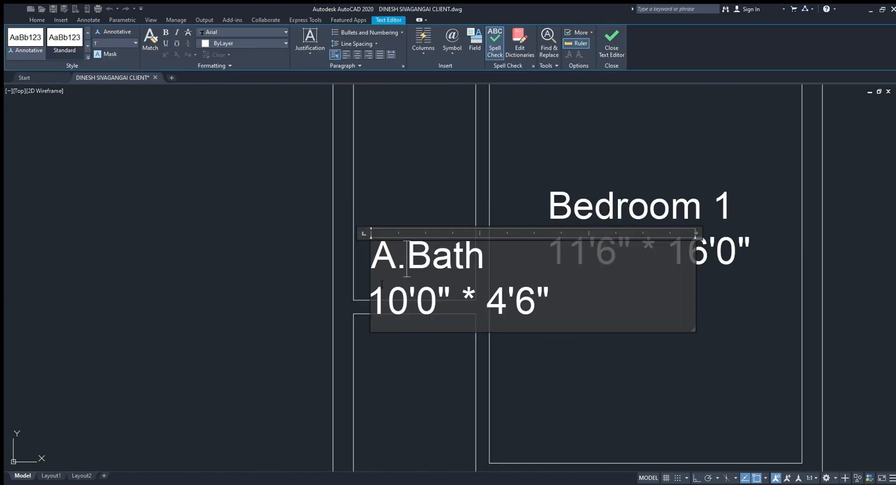
{"action": "type", "text": "C"}
{"action": "left_click", "coordinate": [357, 252]}
Step: Move the Kitchen, Store and Portico labels into their rooms below the hall
{"action": "scroll", "coordinate": [354, 252], "scroll_direction": "down", "scroll_amount": 5}
{"action": "scroll", "coordinate": [566, 196], "scroll_direction": "up", "scroll_amount": 4}
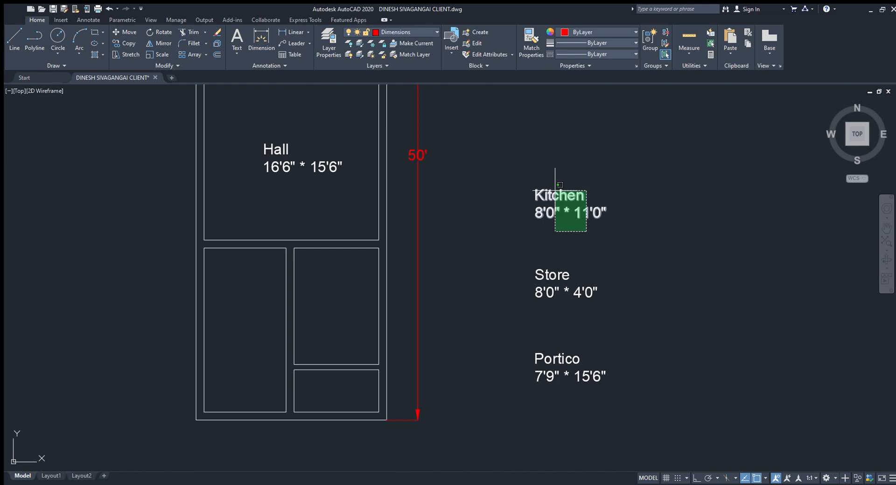
{"action": "left_click", "coordinate": [567, 224]}
{"action": "scroll", "coordinate": [336, 322], "scroll_direction": "up", "scroll_amount": 1}
{"action": "left_click", "coordinate": [336, 322]}
Step: Offset the hall's right inner wall line and upper wall line into the room to outline a staircase
{"action": "scroll", "coordinate": [336, 322], "scroll_direction": "down", "scroll_amount": 4}
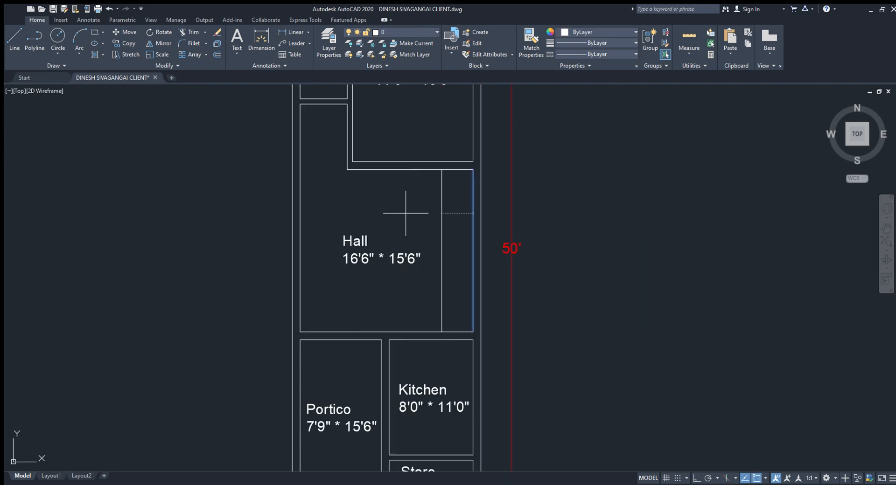
{"action": "left_click", "coordinate": [406, 214]}
{"action": "key", "text": "Escape"}
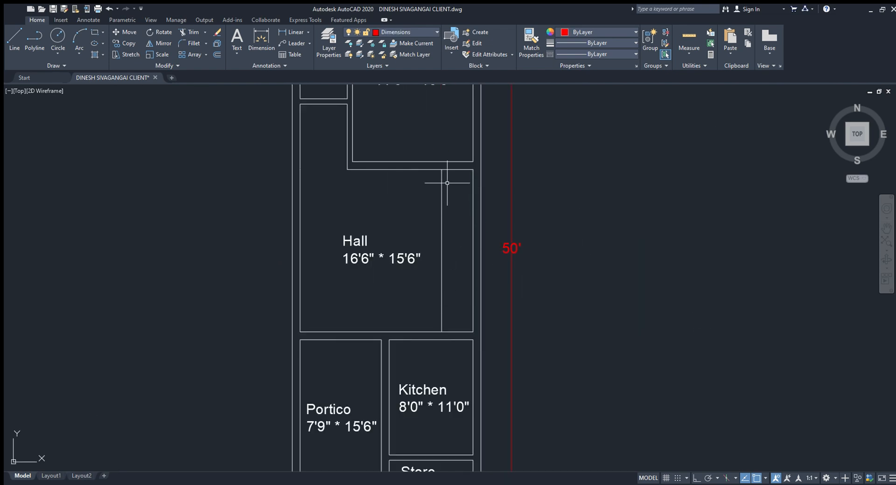
{"action": "left_click", "coordinate": [452, 170]}
{"action": "left_click", "coordinate": [217, 55]}
{"action": "left_click", "coordinate": [547, 237]}
{"action": "key", "text": "Escape"}
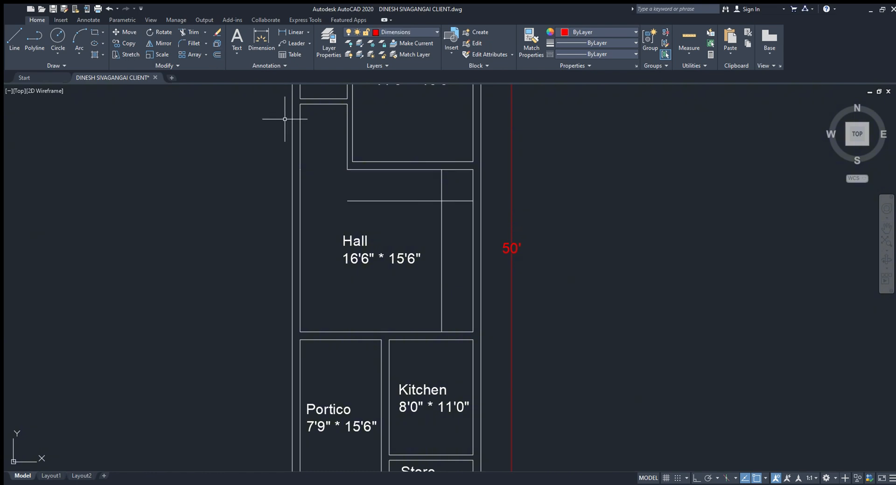
Step: Trim the staircase outline's upper corner and offset the hall's lower wall line into the room
{"action": "left_click", "coordinate": [420, 332]}
{"action": "left_click", "coordinate": [447, 202]}
{"action": "key", "text": "Escape"}
Step: Offset the line above the hall's lower wall upward as the first tread of the side flight
{"action": "left_click", "coordinate": [386, 301]}
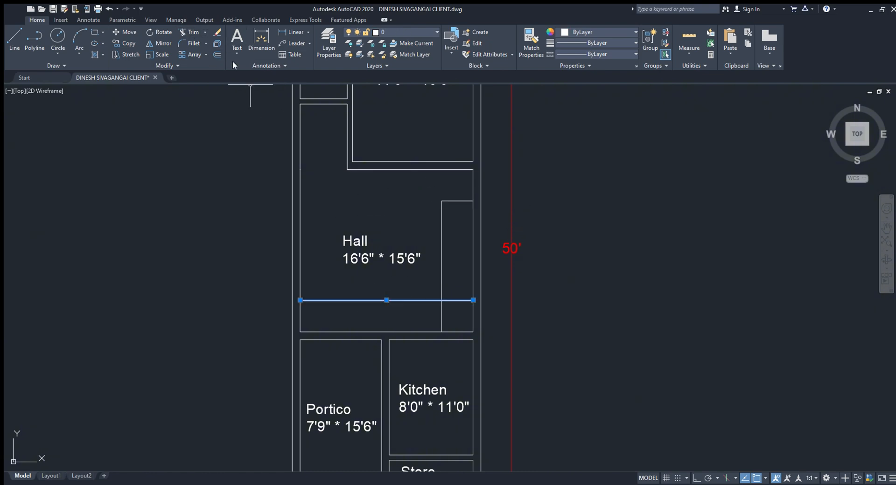
{"action": "key", "text": "Return"}
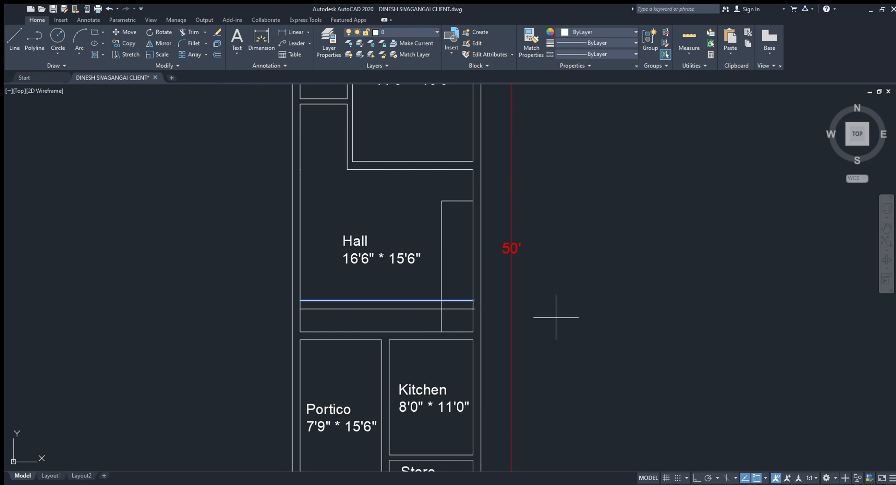
{"action": "left_click", "coordinate": [575, 215]}
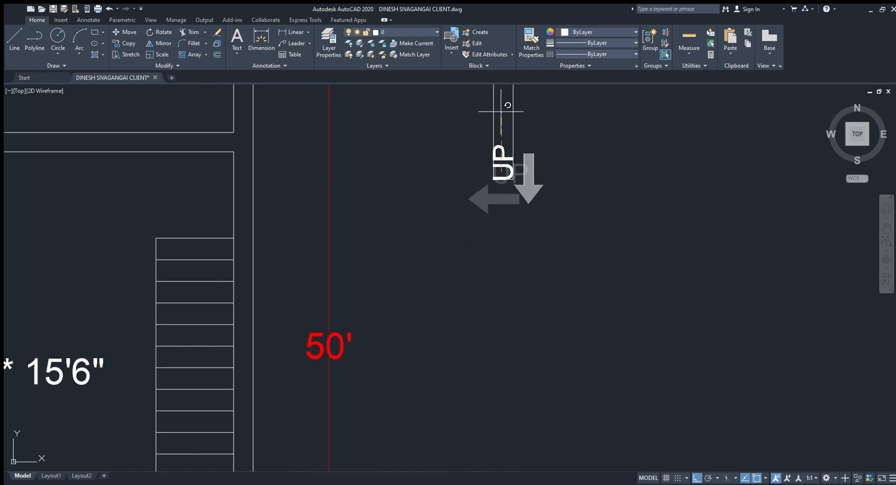
Step: Rotate the UP label and arrow so the arrow points down, and move them above the hall staircase
{"action": "left_click", "coordinate": [501, 111]}
{"action": "left_click", "coordinate": [568, 237]}
{"action": "left_click", "coordinate": [464, 137]}
{"action": "key", "text": "m"}
{"action": "key", "text": "Return"}
{"action": "left_click", "coordinate": [528, 168]}
{"action": "key", "text": "F8"}
{"action": "left_click", "coordinate": [210, 190]}
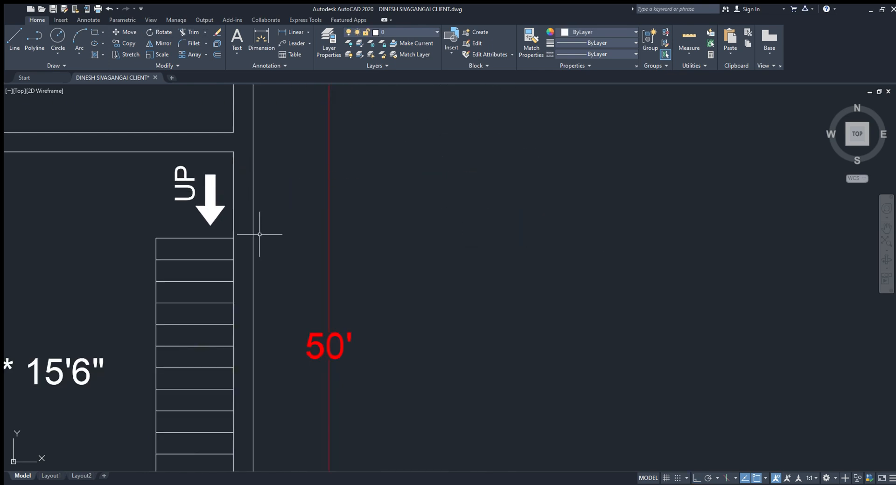
Step: Trim the top two treads off the hall staircase and delete the leftover edge line
{"action": "middle_click_drag", "start_coordinate": [260, 234], "coordinate": [544, 212]}
{"action": "left_click", "coordinate": [190, 33]}
{"action": "key", "text": "Return"}
{"action": "left_click", "coordinate": [473, 248]}
{"action": "left_click", "coordinate": [419, 205]}
{"action": "key", "text": "Escape"}
{"action": "left_click", "coordinate": [440, 222]}
{"action": "key", "text": "Delete"}
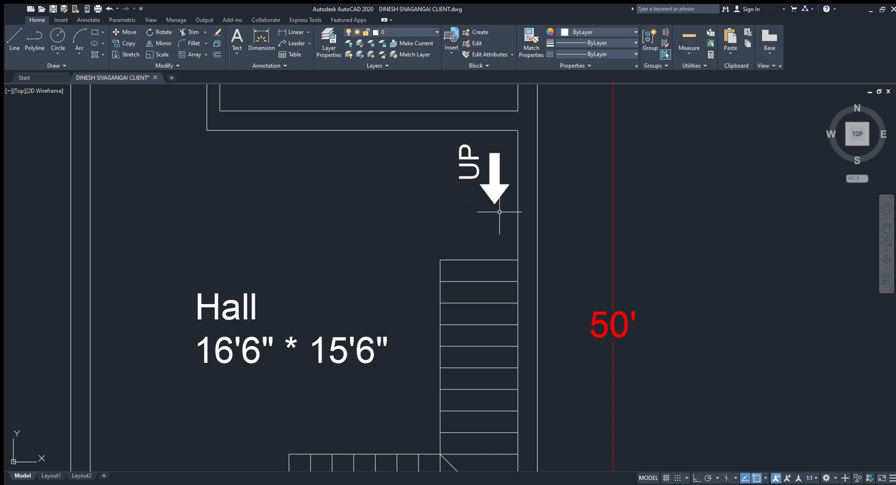
Step: Move the UP label and arrow down closer to the head of the staircase
{"action": "left_click", "coordinate": [499, 212]}
{"action": "left_click", "coordinate": [439, 142]}
{"action": "key", "text": "m"}
{"action": "key", "text": "Return"}
{"action": "left_click", "coordinate": [573, 185]}
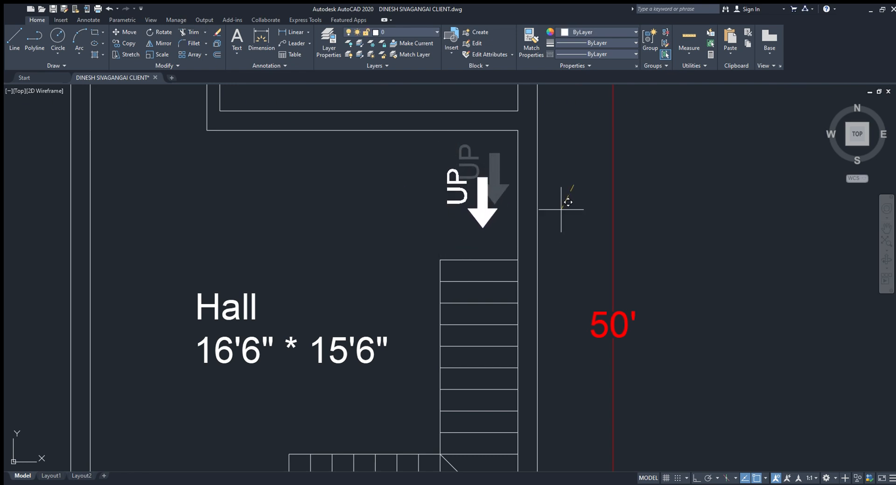
{"action": "left_click", "coordinate": [561, 209]}
Step: Copy the whole floor plan with its labels and dimensions horizontally to the right of the original
{"action": "scroll", "coordinate": [565, 206], "scroll_direction": "down", "scroll_amount": 5}
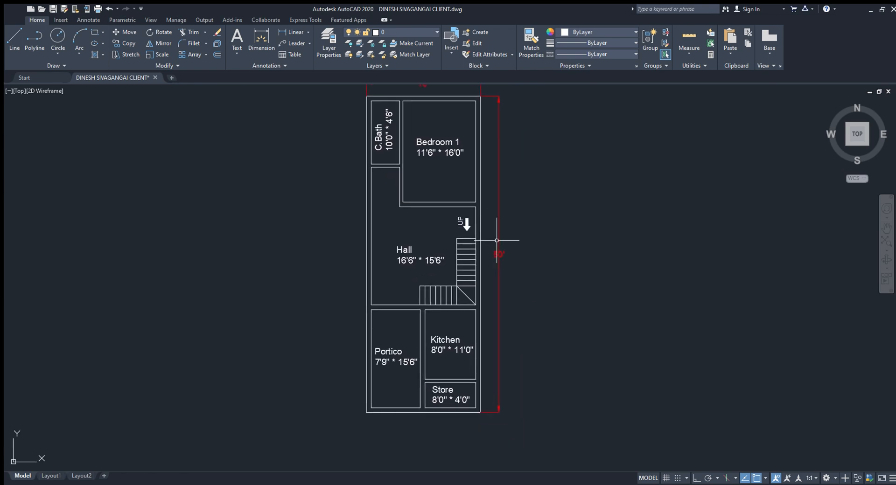
{"action": "middle_click_drag", "start_coordinate": [496, 240], "coordinate": [505, 255]}
{"action": "scroll", "coordinate": [478, 308], "scroll_direction": "down", "scroll_amount": 2}
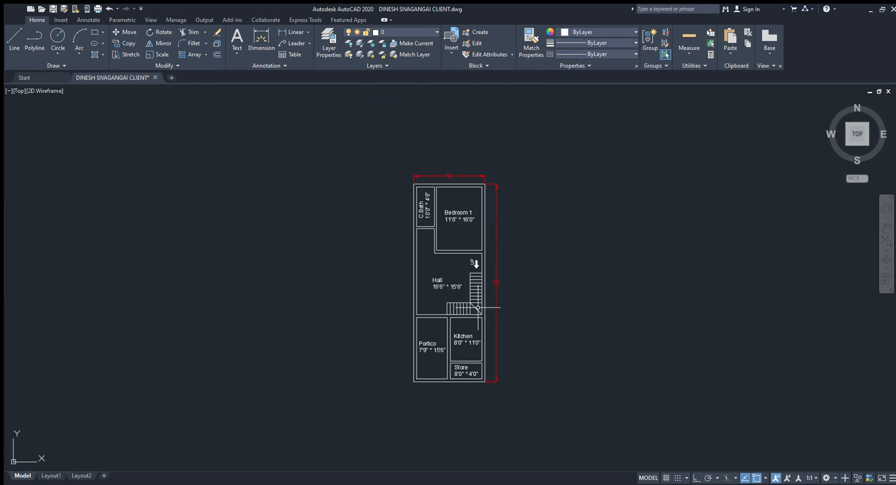
{"action": "left_click", "coordinate": [514, 396]}
{"action": "left_click", "coordinate": [364, 139]}
{"action": "type", "text": "co"}
{"action": "key", "text": "Return"}
{"action": "left_click", "coordinate": [391, 248]}
{"action": "key", "text": "F8"}
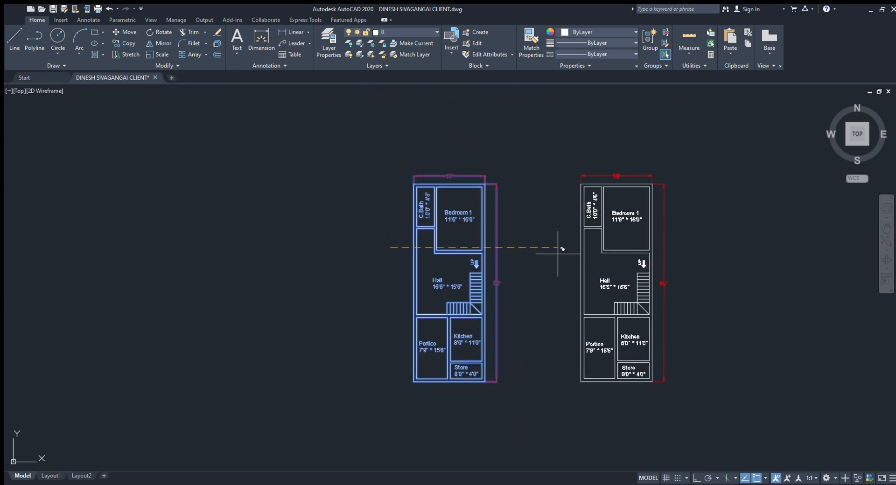
{"action": "left_click", "coordinate": [543, 255]}
{"action": "key", "text": "Escape"}
Step: Delete the Hall label from the copied plan
{"action": "middle_click_drag", "start_coordinate": [563, 258], "coordinate": [372, 170]}
{"action": "scroll", "coordinate": [386, 192], "scroll_direction": "up", "scroll_amount": 2}
{"action": "left_click", "coordinate": [403, 192]}
{"action": "key", "text": "Delete"}
Step: In the copied plan, extend the stair's top line across the new partition and trim the partition lines above it
{"action": "scroll", "coordinate": [400, 182], "scroll_direction": "up", "scroll_amount": 2}
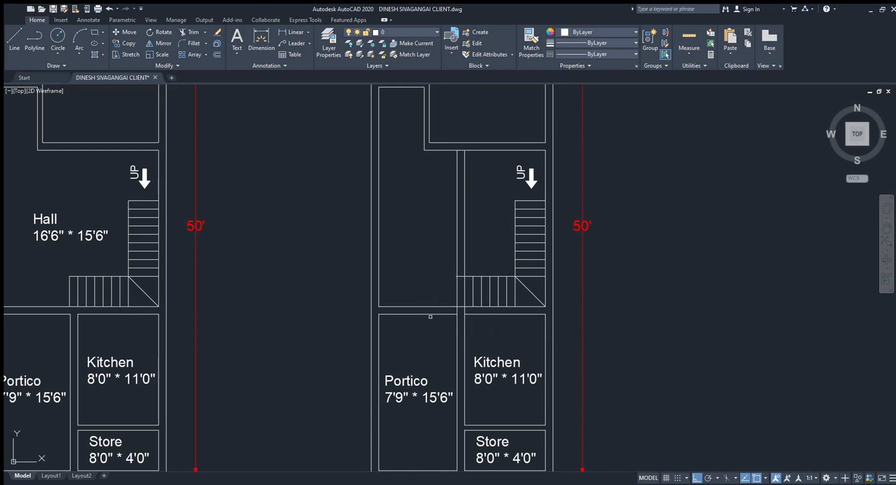
{"action": "scroll", "coordinate": [458, 282], "scroll_direction": "up", "scroll_amount": 10}
{"action": "scroll", "coordinate": [606, 255], "scroll_direction": "down", "scroll_amount": 8}
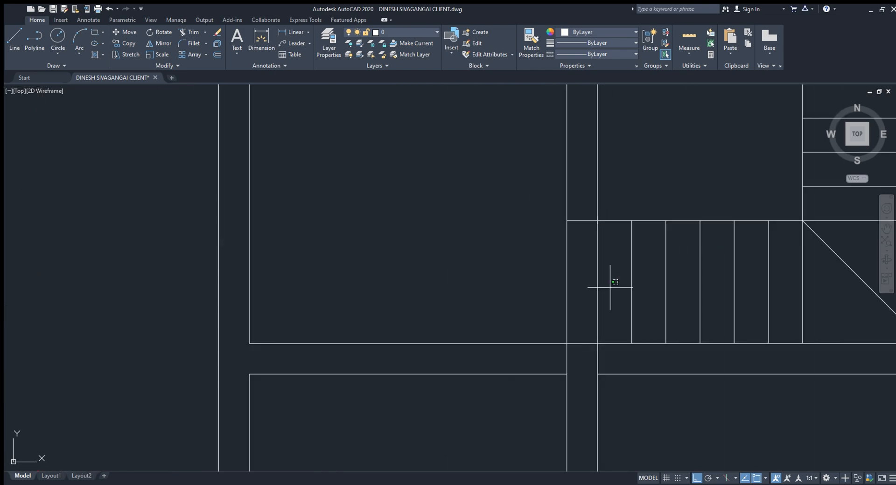
{"action": "scroll", "coordinate": [575, 217], "scroll_direction": "up", "scroll_amount": 2}
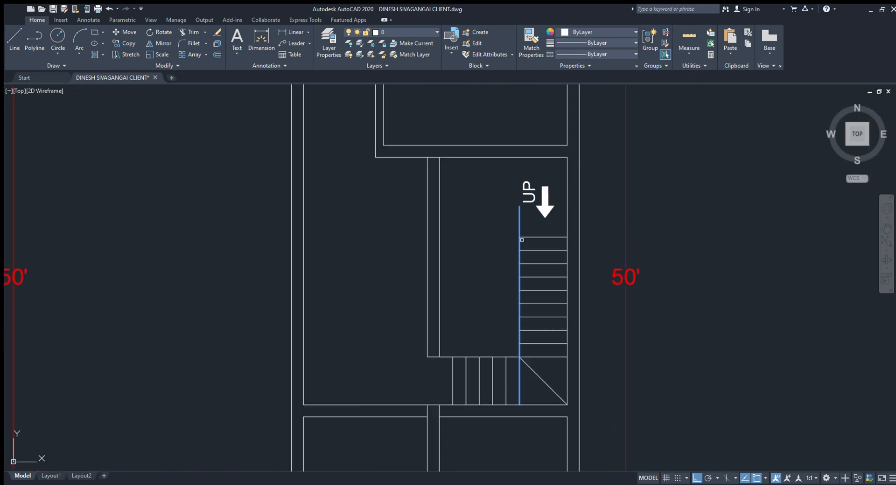
{"action": "left_click", "coordinate": [524, 237], "text": "shift"}
{"action": "left_click", "coordinate": [452, 237], "text": "shift"}
{"action": "left_click", "coordinate": [455, 220]}
{"action": "left_click", "coordinate": [418, 201]}
{"action": "key", "text": "Escape"}
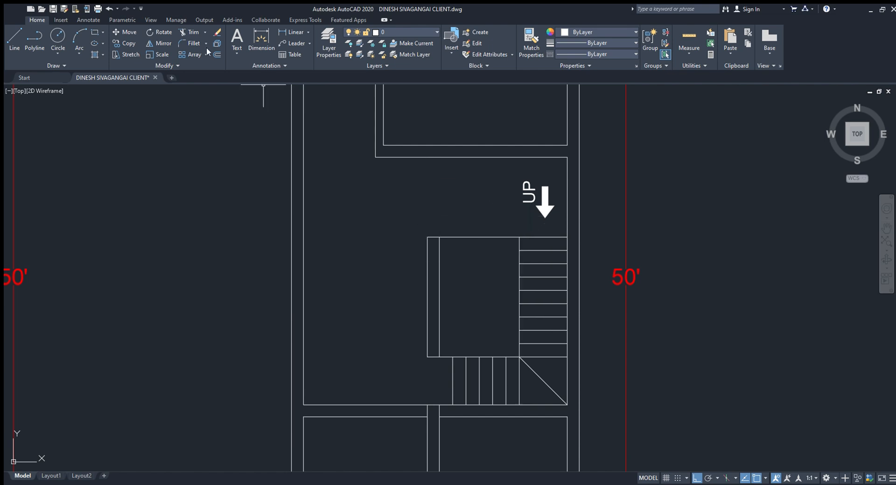
Step: Draw two crossing diagonal lines between the corners of the open rectangle beside the copied plan's stairs
{"action": "left_click", "coordinate": [14, 40]}
{"action": "middle_click_drag", "start_coordinate": [438, 297], "coordinate": [440, 249]}
{"action": "left_click", "coordinate": [520, 190]}
{"action": "left_click", "coordinate": [441, 308]}
{"action": "key", "text": "space"}
{"action": "key", "text": "space"}
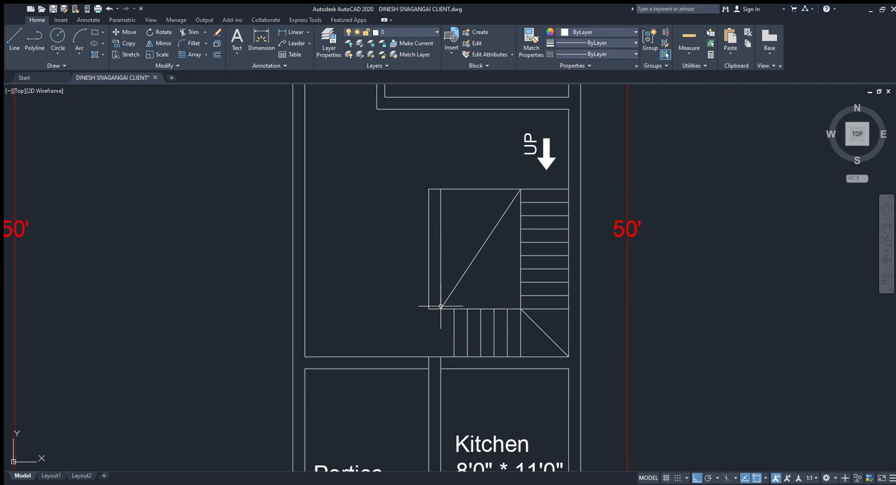
{"action": "left_click", "coordinate": [440, 189]}
{"action": "left_click", "coordinate": [520, 308]}
{"action": "key", "text": "space"}
Step: Give both crossing diagonals a dashed linetype
{"action": "left_click", "coordinate": [483, 267]}
{"action": "left_click", "coordinate": [475, 228]}
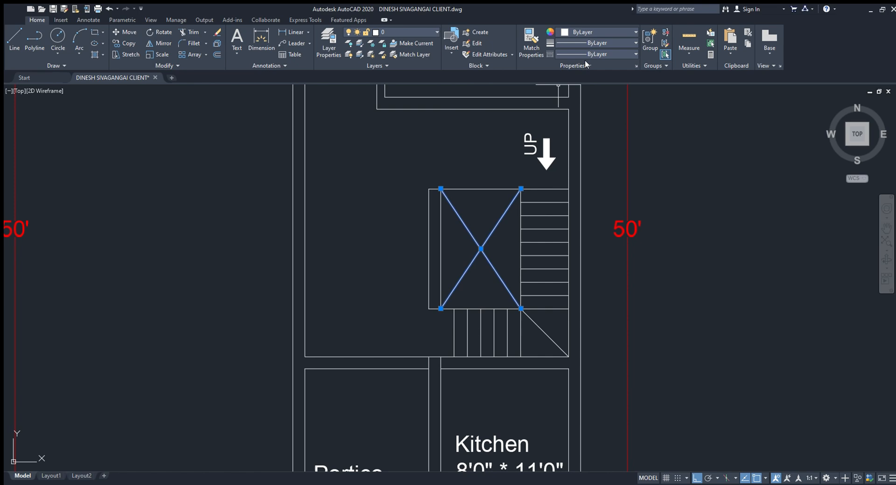
{"action": "left_click", "coordinate": [581, 88]}
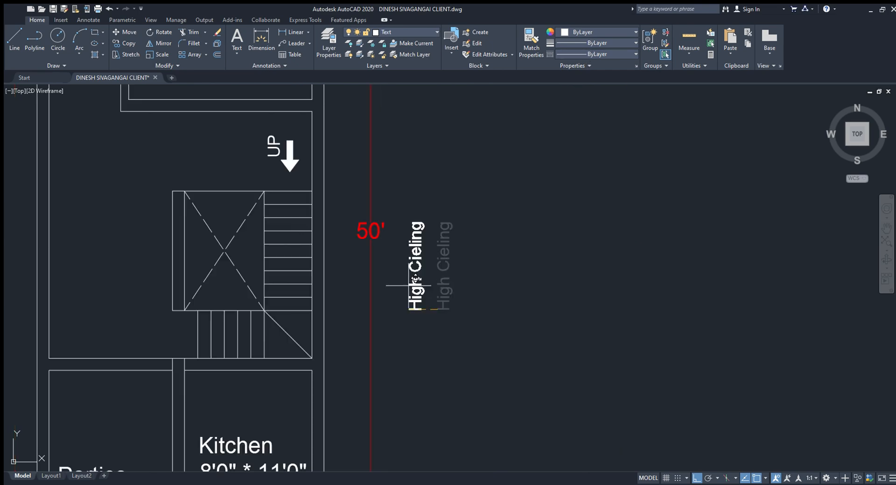
Step: Move the vertical "High Cieling" label onto the crossed rectangle beside the stairs
{"action": "scroll", "coordinate": [214, 285], "scroll_direction": "up", "scroll_amount": 4}
{"action": "key", "text": "F8"}
{"action": "left_click", "coordinate": [223, 286]}
Step: Add horizontal and vertical linear dimensions to the open space beside the High Cieling area
{"action": "scroll", "coordinate": [225, 286], "scroll_direction": "down", "scroll_amount": 6}
{"action": "middle_click_drag", "start_coordinate": [273, 283], "coordinate": [514, 272]}
{"action": "left_click", "coordinate": [437, 242]}
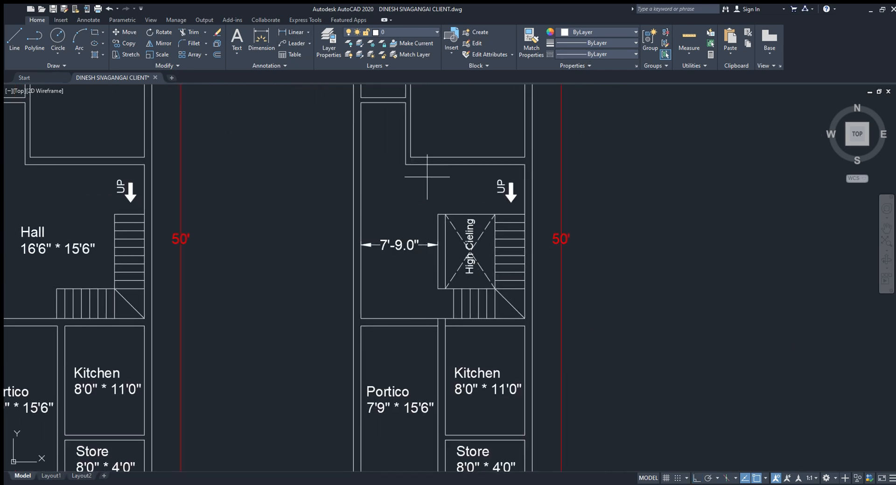
{"action": "left_click", "coordinate": [426, 319]}
{"action": "left_click", "coordinate": [322, 295]}
Step: Delete the partition walls and the Portico, Kitchen and Store labels from the lower part of the copied plan
{"action": "scroll", "coordinate": [425, 292], "scroll_direction": "down", "scroll_amount": 2}
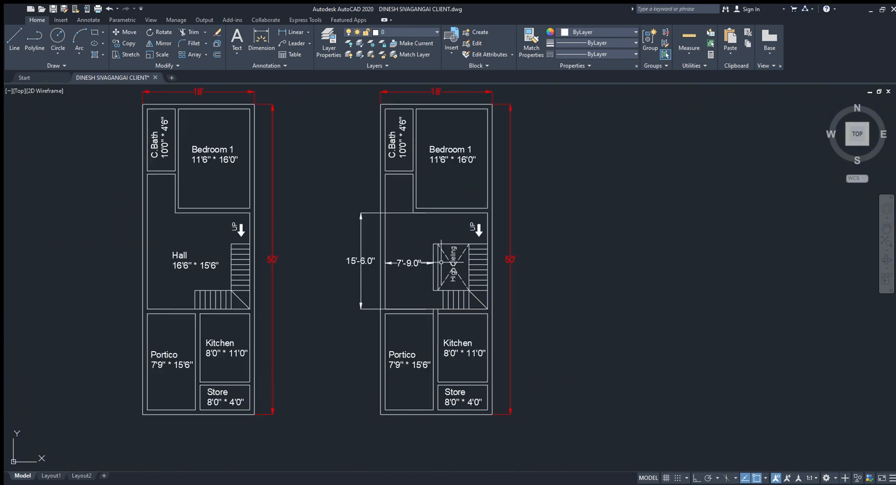
{"action": "middle_click_drag", "start_coordinate": [447, 377], "coordinate": [449, 347]}
{"action": "scroll", "coordinate": [447, 356], "scroll_direction": "up", "scroll_amount": 2}
{"action": "scroll", "coordinate": [448, 356], "scroll_direction": "down", "scroll_amount": 1}
{"action": "left_click", "coordinate": [501, 353]}
{"action": "left_click", "coordinate": [403, 271]}
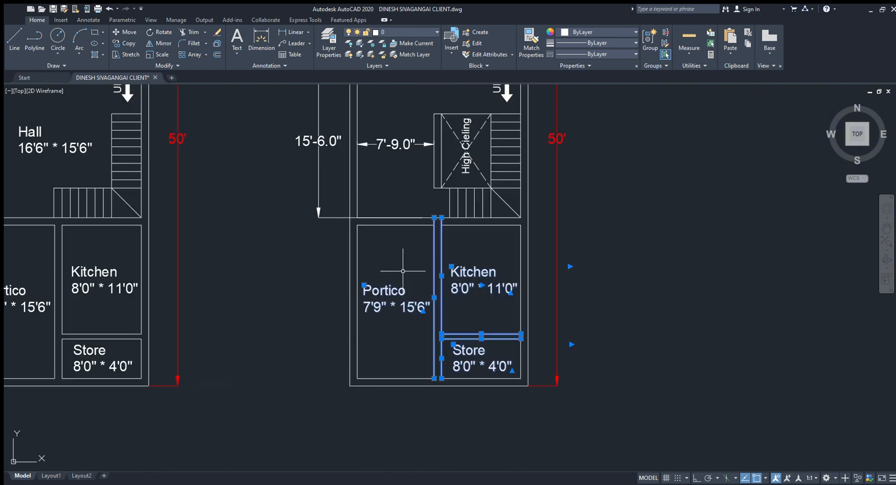
{"action": "key", "text": "Delete"}
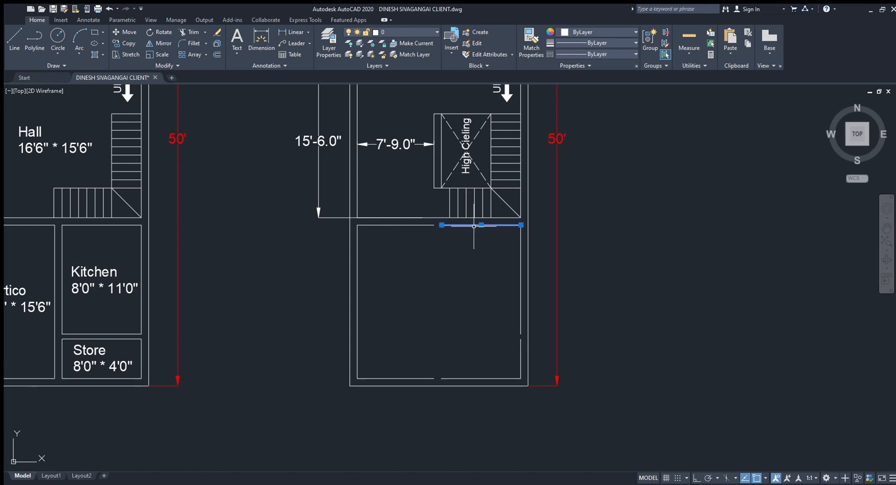
Step: Add a vertical partition wall 11'-6" from the lower room's west wall, trim its junctions, and dimension the resulting room's width and height
{"action": "middle_click_drag", "start_coordinate": [497, 278], "coordinate": [495, 259]}
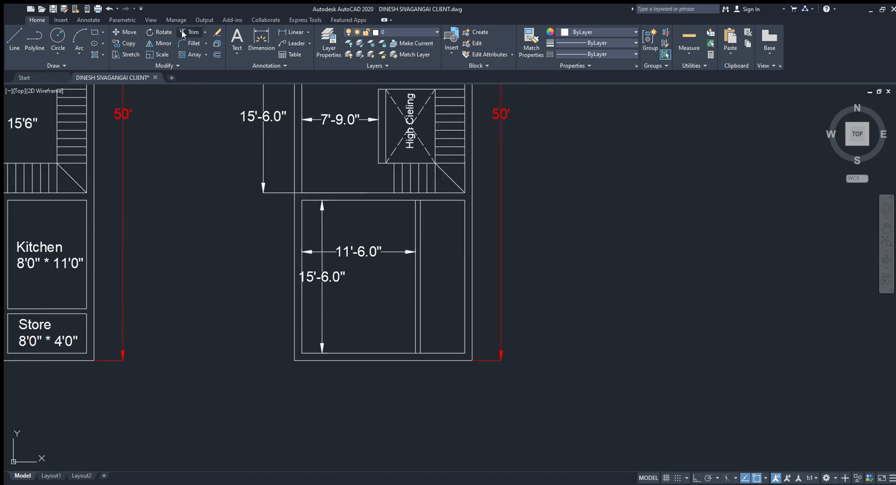
{"action": "scroll", "coordinate": [417, 351], "scroll_direction": "up", "scroll_amount": 2}
{"action": "scroll", "coordinate": [410, 364], "scroll_direction": "down", "scroll_amount": 4}
{"action": "scroll", "coordinate": [455, 257], "scroll_direction": "up", "scroll_amount": 6}
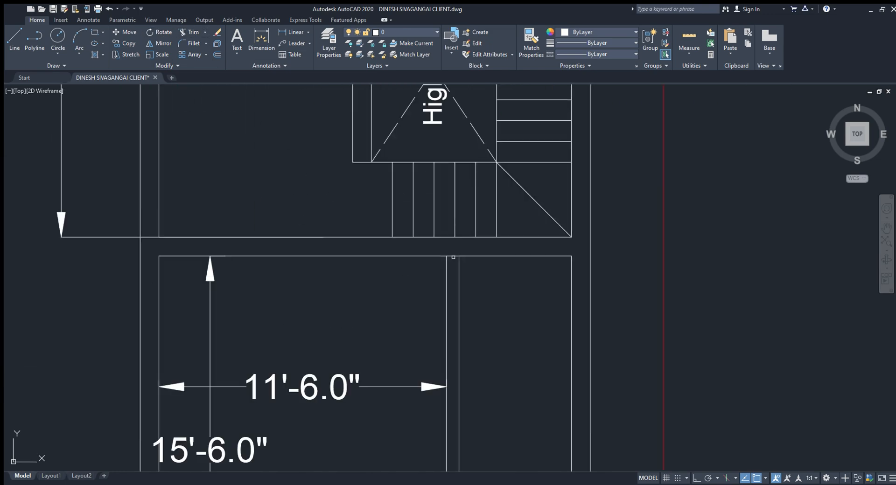
{"action": "scroll", "coordinate": [480, 326], "scroll_direction": "down", "scroll_amount": 4}
{"action": "key", "text": "Escape"}
Step: Divide the narrow strip beside it into 7' and 8' parts with a horizontal wall, and dimension both heights and the lower part's width
{"action": "scroll", "coordinate": [477, 283], "scroll_direction": "up", "scroll_amount": 2}
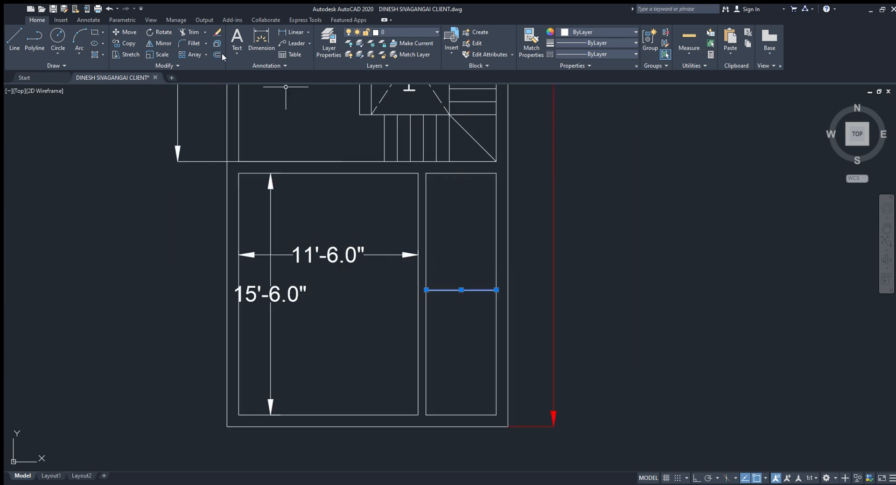
{"action": "key", "text": "Escape"}
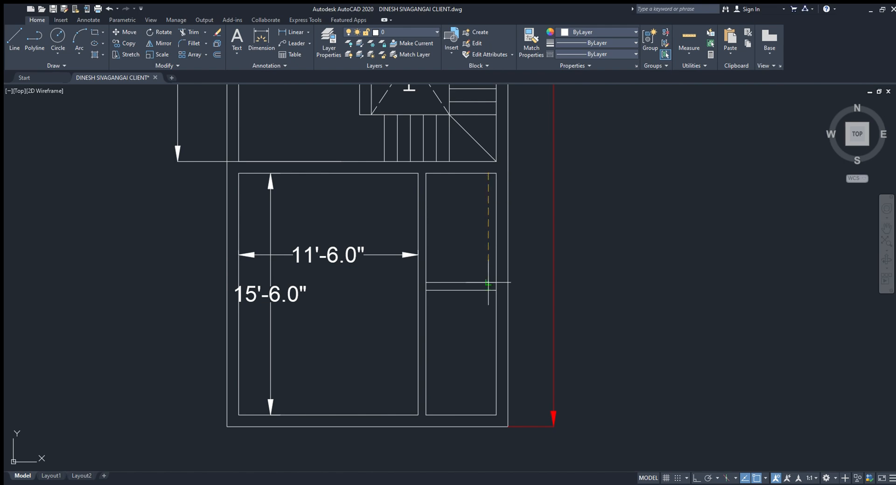
{"action": "left_click", "coordinate": [488, 282]}
{"action": "left_click", "coordinate": [598, 281]}
{"action": "left_click", "coordinate": [486, 290]}
{"action": "left_click", "coordinate": [485, 415]}
{"action": "left_click", "coordinate": [659, 394]}
{"action": "left_click", "coordinate": [425, 378]}
{"action": "left_click", "coordinate": [496, 379]}
{"action": "left_click", "coordinate": [493, 378]}
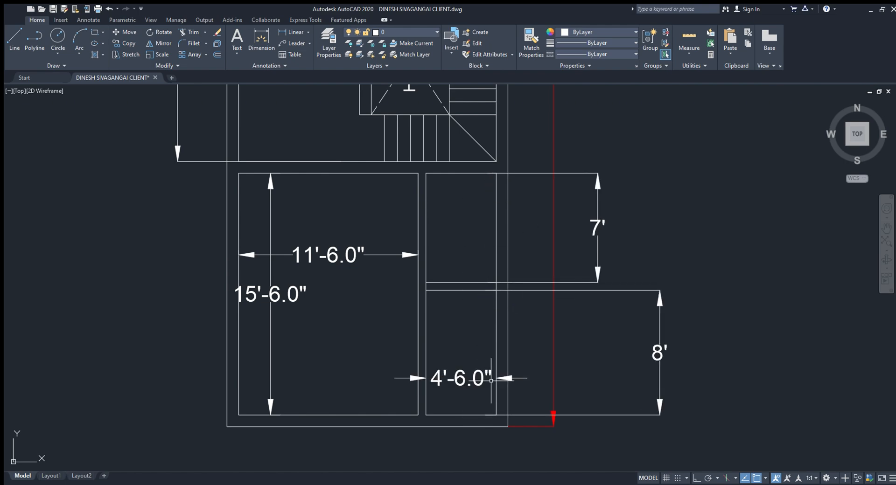
Step: Label the larger lower room "Bedroom 2" with the size 11'6" * 15'6"
{"action": "scroll", "coordinate": [490, 381], "scroll_direction": "down", "scroll_amount": 2}
{"action": "mouse_move", "coordinate": [446, 253]}
{"action": "middle_mouse_down"}
{"action": "mouse_move", "coordinate": [489, 335]}
{"action": "mouse_move", "coordinate": [504, 315]}
{"action": "middle_mouse_up"}
{"action": "scroll", "coordinate": [457, 303], "scroll_direction": "down", "scroll_amount": 2}
{"action": "left_click", "coordinate": [496, 169]}
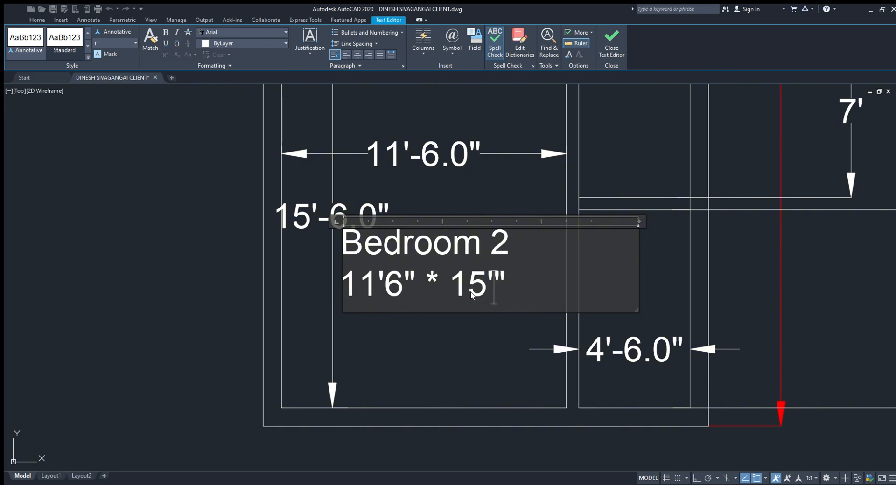
{"action": "type", "text": "6\" * 15'"}
{"action": "key", "text": "Escape"}
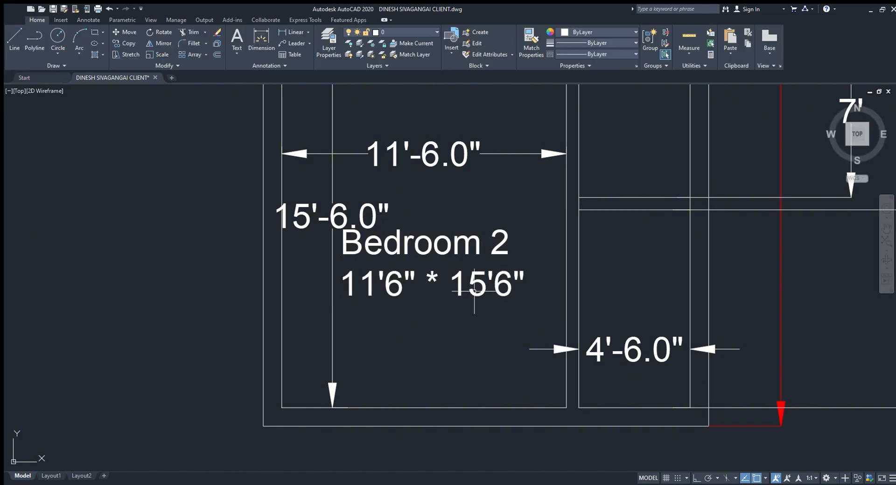
Step: Copy the Store label beside the second plan and rewrite it as "Balcony" with the size 8'0" * 4'6"
{"action": "scroll", "coordinate": [474, 292], "scroll_direction": "down", "scroll_amount": 4}
{"action": "middle_click_drag", "start_coordinate": [525, 304], "coordinate": [510, 301]}
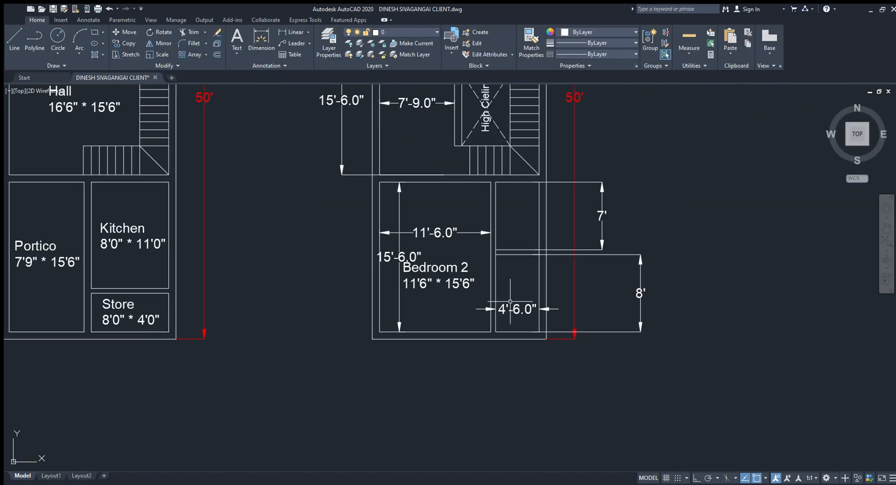
{"action": "left_click", "coordinate": [130, 309]}
{"action": "middle_click_drag", "start_coordinate": [743, 286], "coordinate": [538, 288]}
{"action": "left_click", "coordinate": [477, 279]}
{"action": "key", "text": "Escape"}
{"action": "double_click", "coordinate": [486, 284]}
{"action": "left_click_drag", "start_coordinate": [536, 300], "coordinate": [448, 281]}
{"action": "type", "text": "B"}
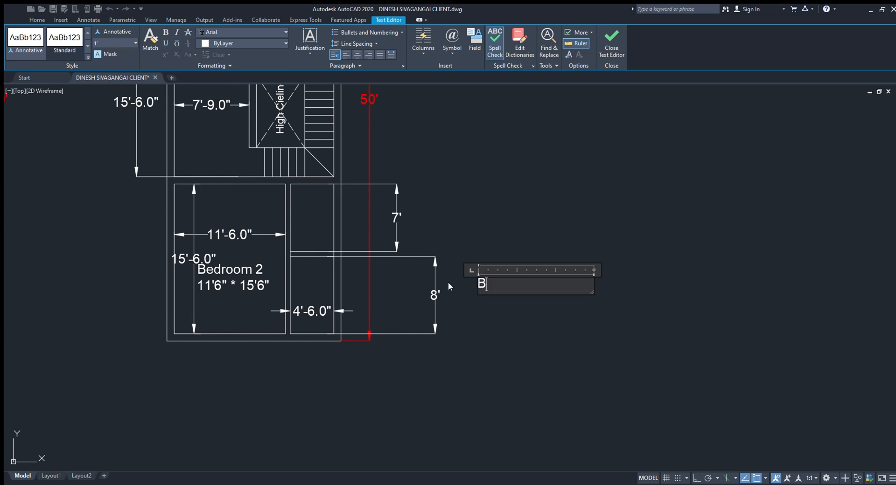
{"action": "type", "text": "alcony"}
{"action": "key", "text": "Return"}
{"action": "type", "text": "8'0\" * 4'6\""}
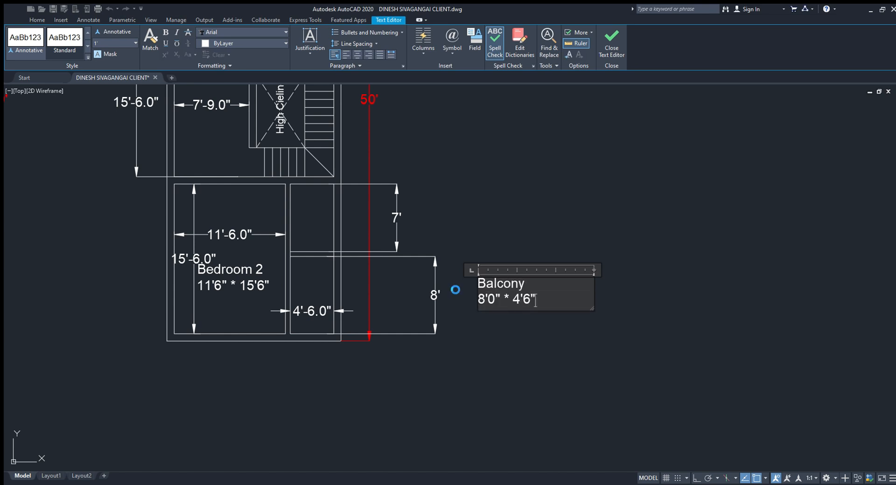
{"action": "left_click", "coordinate": [455, 289]}
Step: Copy the Balcony label above itself and rewrite the copy as "A.Bath" with the size 7'0" * 4'6"
{"action": "left_click", "coordinate": [512, 328]}
{"action": "left_click", "coordinate": [479, 266]}
{"action": "type", "text": "co"}
{"action": "left_click", "coordinate": [601, 293]}
{"action": "left_click", "coordinate": [596, 218]}
{"action": "key", "text": "Escape"}
{"action": "double_click", "coordinate": [499, 209]}
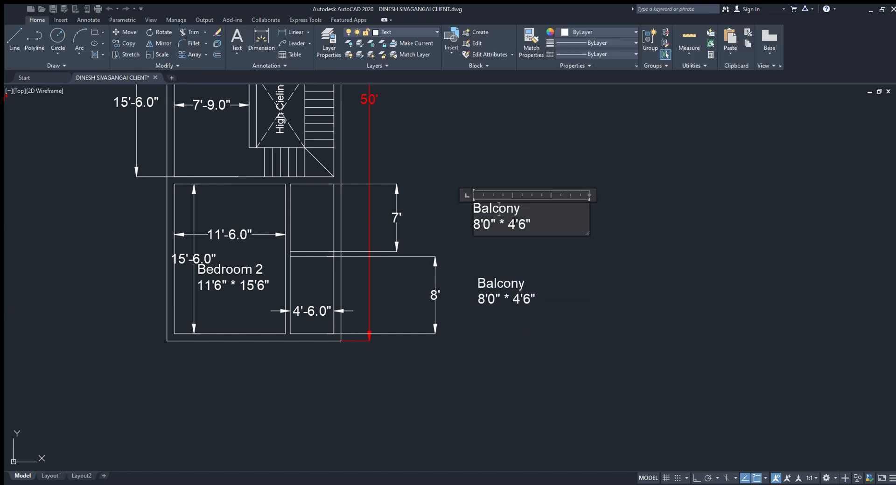
{"action": "type", "text": "A.Bath"}
{"action": "key", "text": "Return"}
{"action": "type", "text": "7'0\""}
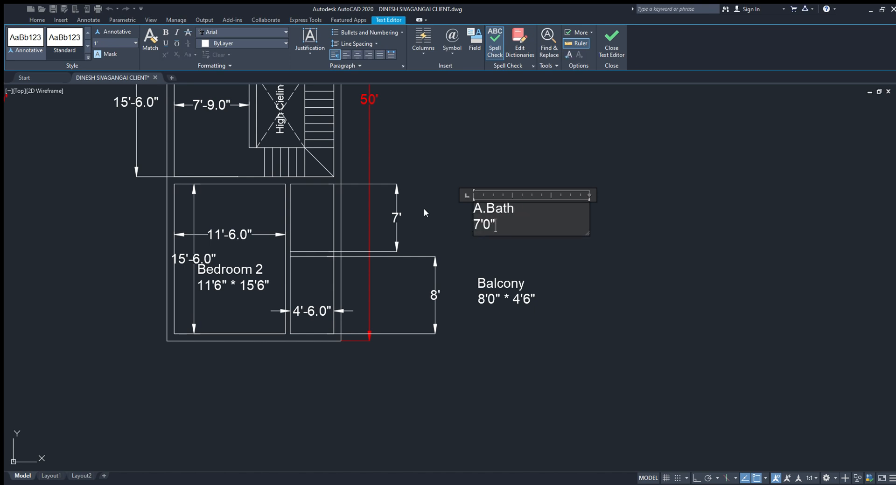
{"action": "type", "text": " * 4'6\""}
{"action": "left_click", "coordinate": [423, 209]}
Step: Delete the dimensions of the two narrow rooms and place the rotated Balcony and A.Bath labels inside them
{"action": "left_click", "coordinate": [434, 293]}
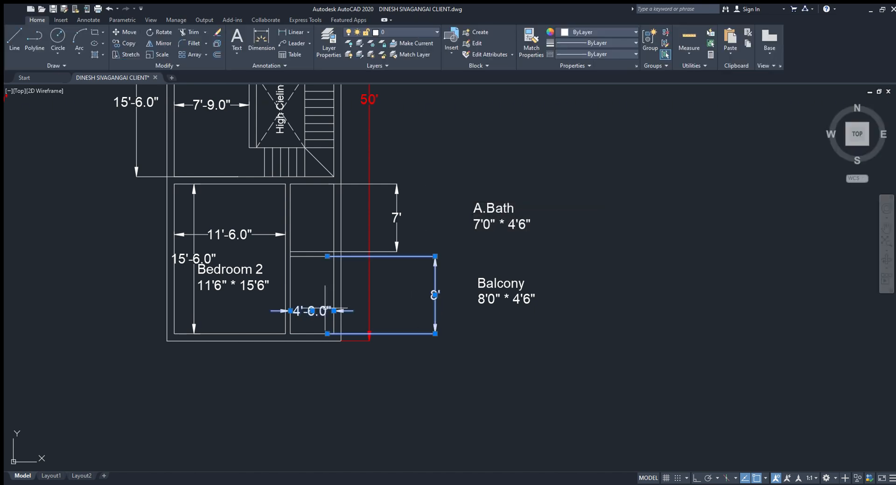
{"action": "key", "text": "Delete"}
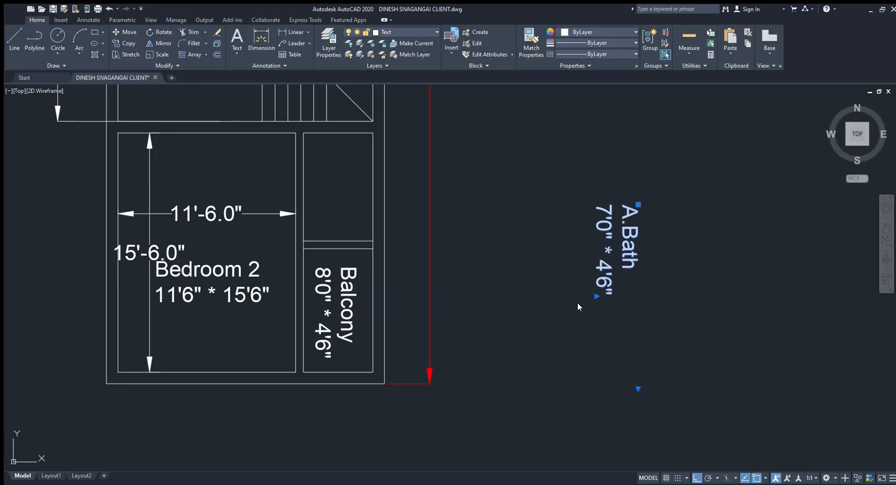
{"action": "left_click", "coordinate": [597, 204]}
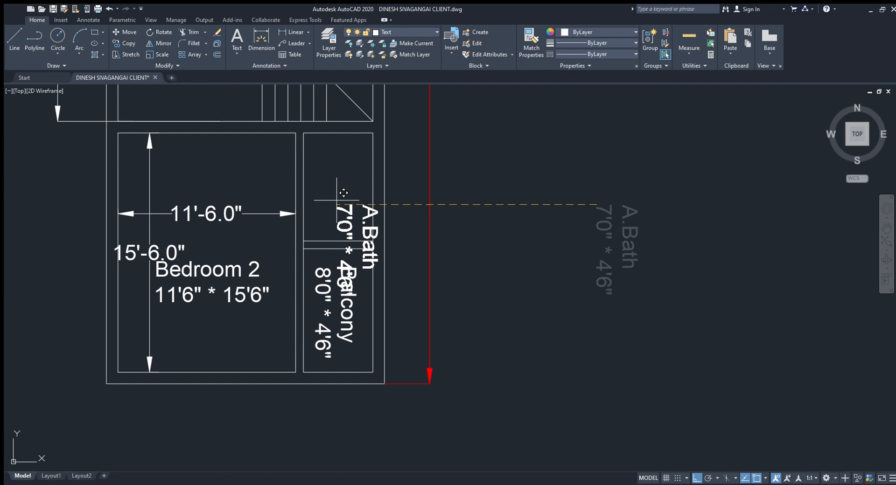
{"action": "left_click", "coordinate": [314, 141]}
Step: Delete the width and height dimensions from Bedroom 2
{"action": "middle_click_drag", "start_coordinate": [354, 215], "coordinate": [542, 224]}
{"action": "left_click", "coordinate": [455, 223]}
{"action": "left_click", "coordinate": [338, 230]}
{"action": "key", "text": "Delete"}
Step: Copy the Hall label beside the second plan and rewrite it as a vertical "Living" label with the size 15'6" * 7'9"
{"action": "scroll", "coordinate": [456, 238], "scroll_direction": "down", "scroll_amount": 2}
{"action": "middle_click_drag", "start_coordinate": [455, 238], "coordinate": [509, 362]}
{"action": "scroll", "coordinate": [460, 262], "scroll_direction": "down", "scroll_amount": 2}
{"action": "left_click", "coordinate": [231, 231]}
{"action": "left_click", "coordinate": [592, 238]}
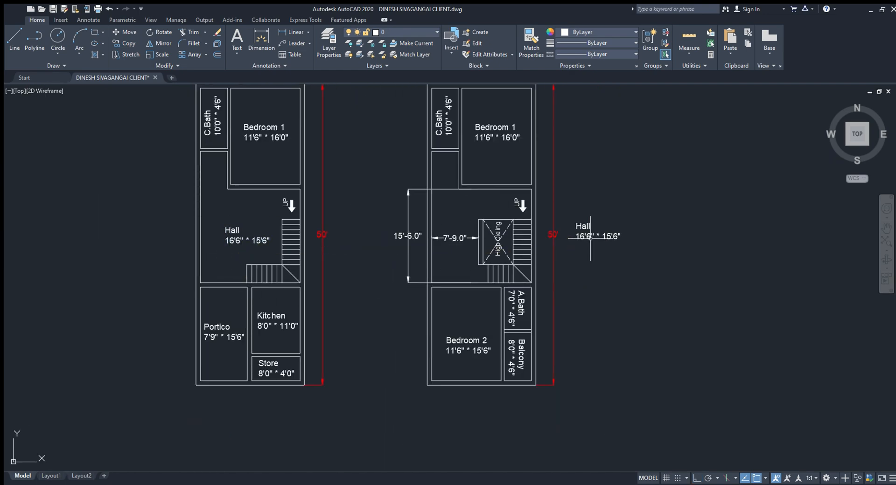
{"action": "scroll", "coordinate": [587, 226], "scroll_direction": "up", "scroll_amount": 4}
{"action": "double_click", "coordinate": [587, 225]}
{"action": "left_click_drag", "start_coordinate": [678, 254], "coordinate": [479, 234]}
{"action": "type", "text": "Living"}
{"action": "key", "text": "Return"}
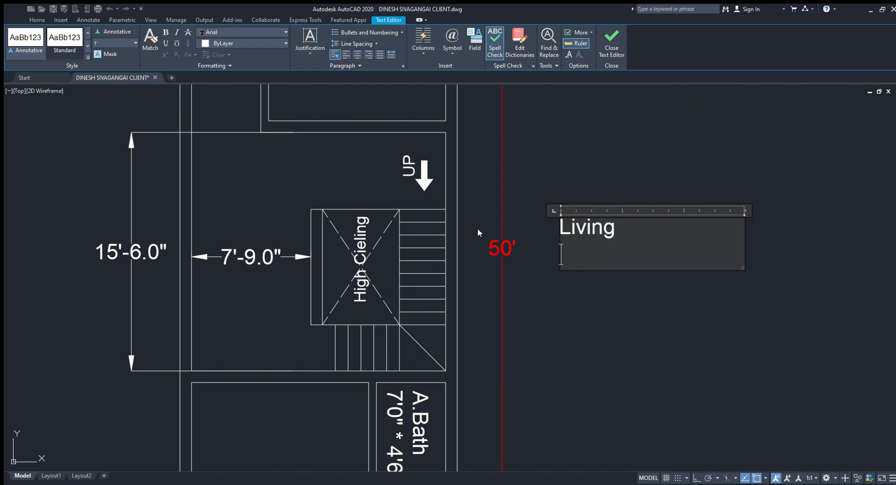
Step: Delete the horizontal and vertical dimensions of the space beside the High Cieling area
{"action": "left_click", "coordinate": [286, 298]}
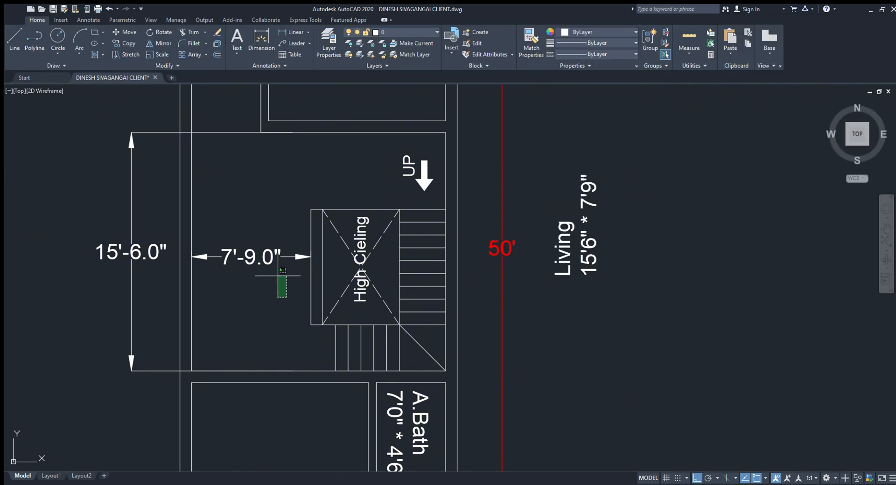
{"action": "left_click", "coordinate": [261, 249]}
{"action": "left_click", "coordinate": [160, 280]}
{"action": "left_click", "coordinate": [110, 246]}
{"action": "key", "text": "Delete"}
Step: Move the vertical Living label into the open space beside the High Cieling area
{"action": "left_click", "coordinate": [589, 261]}
{"action": "key", "text": "m"}
{"action": "key", "text": "space"}
{"action": "left_click", "coordinate": [554, 274]}
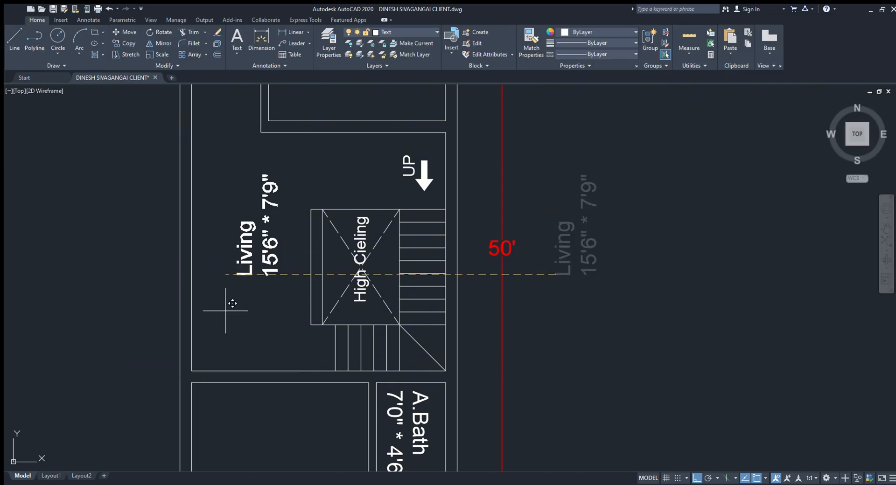
{"action": "key", "text": "F8"}
{"action": "left_click", "coordinate": [224, 299]}
Step: Mark the door openings across the walls of both plans and change the second plan's C.Bath label to "A.Bath"
{"action": "middle_click_drag", "start_coordinate": [298, 312], "coordinate": [359, 296]}
{"action": "scroll", "coordinate": [486, 328], "scroll_direction": "down", "scroll_amount": 5}
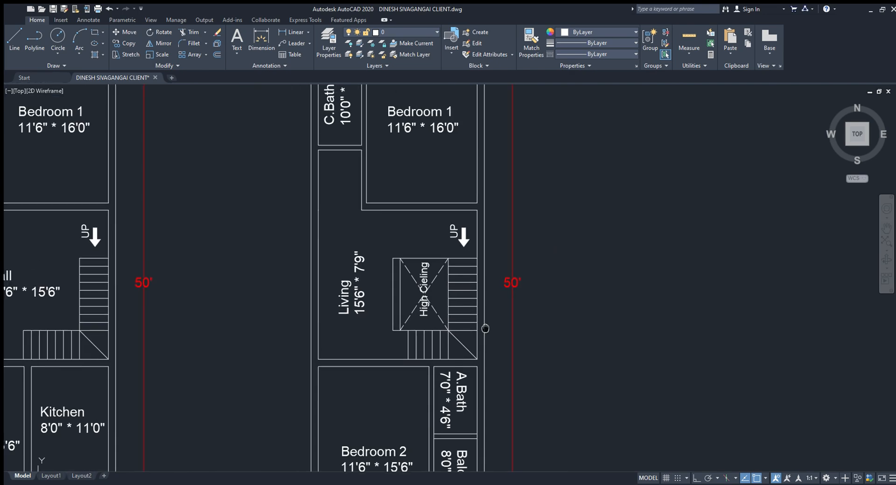
{"action": "scroll", "coordinate": [558, 270], "scroll_direction": "up", "scroll_amount": 4}
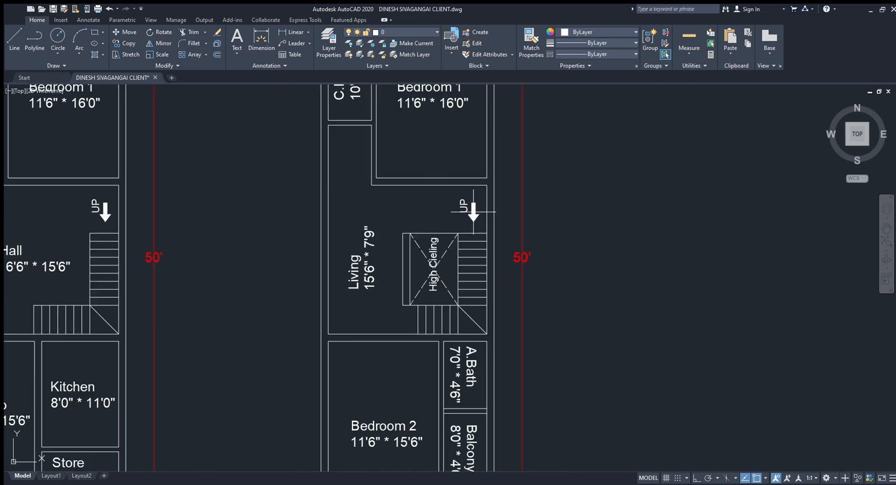
{"action": "scroll", "coordinate": [532, 314], "scroll_direction": "down", "scroll_amount": 4}
{"action": "middle_click_drag", "start_coordinate": [544, 250], "coordinate": [679, 331]}
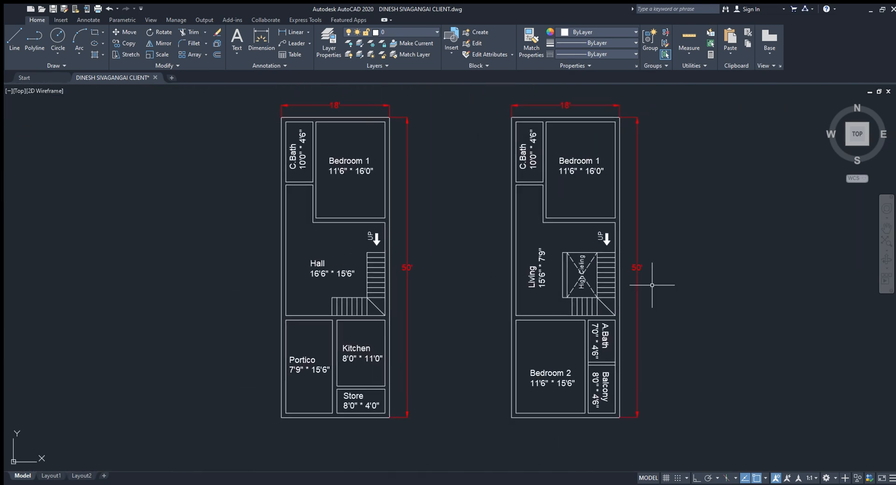
{"action": "scroll", "coordinate": [390, 390], "scroll_direction": "up", "scroll_amount": 5}
{"action": "scroll", "coordinate": [351, 244], "scroll_direction": "down", "scroll_amount": 2}
{"action": "scroll", "coordinate": [351, 245], "scroll_direction": "up", "scroll_amount": 2}
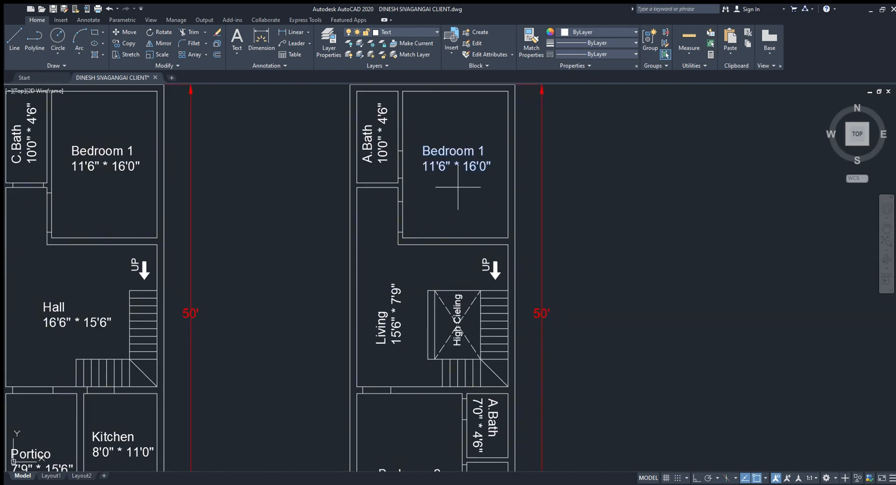
Step: Copy the second plan's Bedroom 1 label beside the plan and rewrite it as "5'0" Wide Passage"
{"action": "left_click", "coordinate": [457, 187]}
{"action": "left_click", "coordinate": [635, 219]}
{"action": "key", "text": "Escape"}
{"action": "double_click", "coordinate": [622, 177]}
{"action": "key", "text": "ctrl+a"}
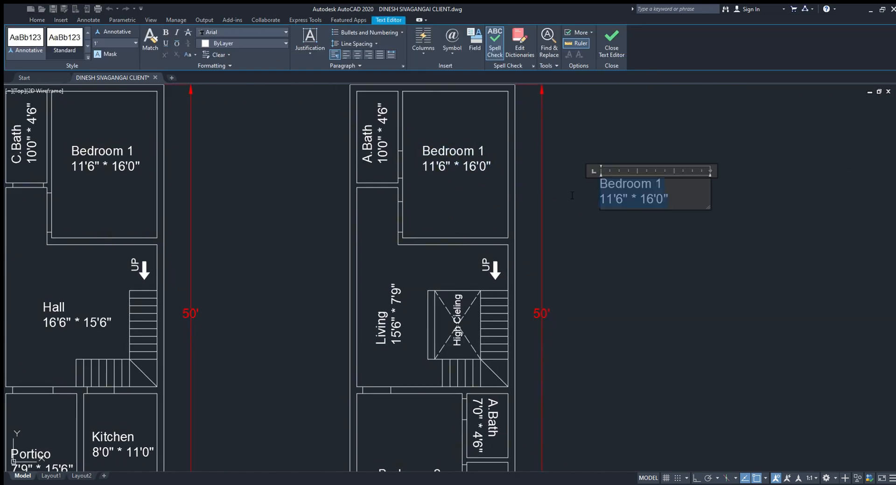
{"action": "type", "text": "5'0\" W"}
{"action": "type", "text": "ide Passage"}
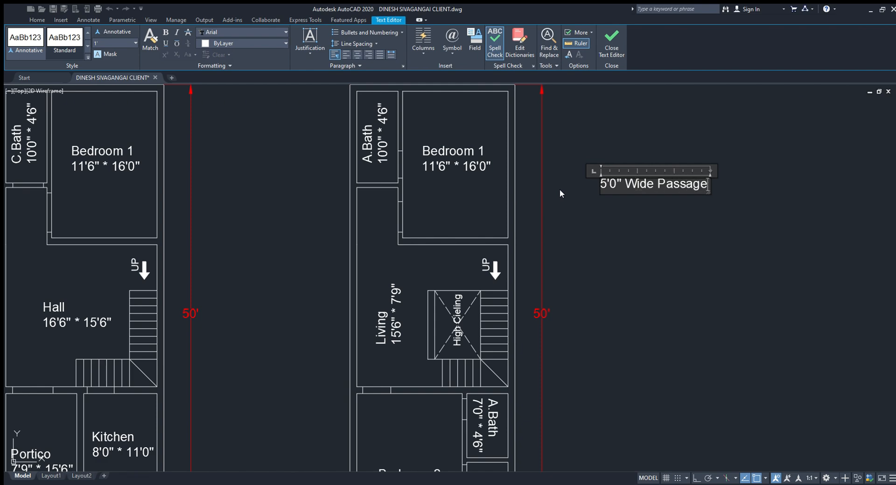
Step: Set the text height of the passage label to 9"
{"action": "scroll", "coordinate": [711, 190], "scroll_direction": "up", "scroll_amount": 2}
{"action": "left_click_drag", "start_coordinate": [706, 188], "coordinate": [531, 185]}
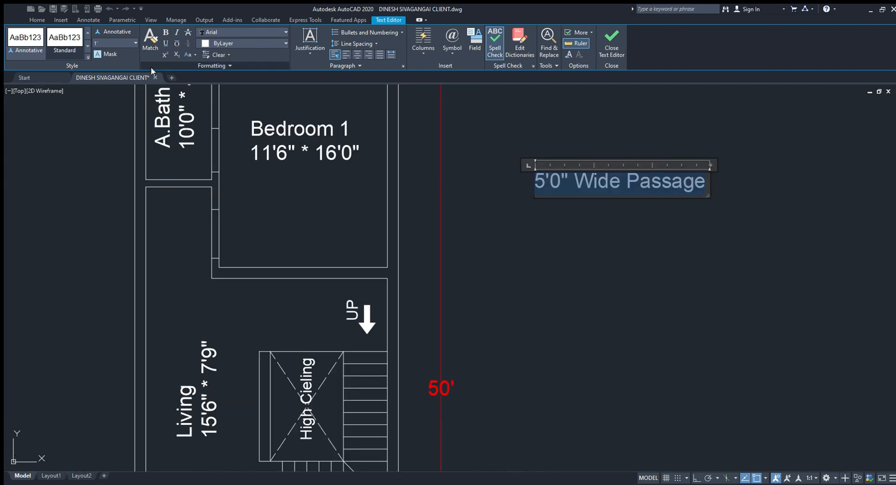
{"action": "left_click", "coordinate": [117, 44]}
{"action": "type", "text": "9\""}
{"action": "key", "text": "Return"}
{"action": "key", "text": "Escape"}
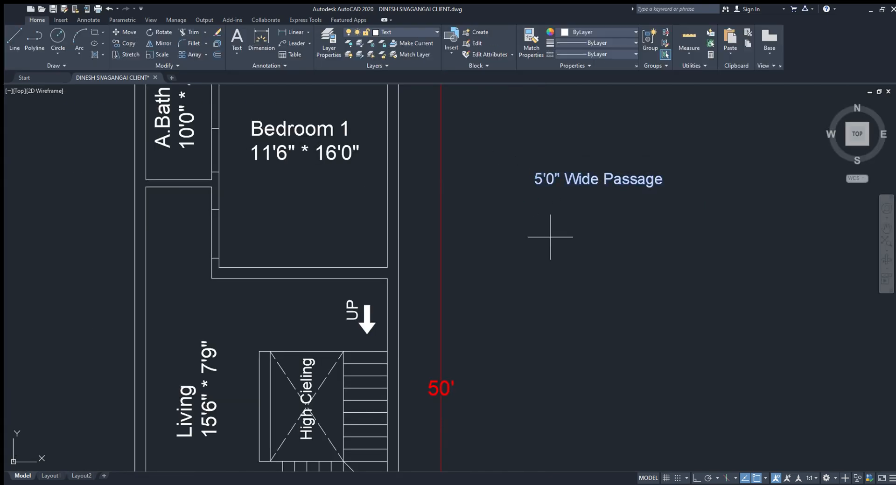
Step: Move the "5'0" Wide Passage" label into the passage above the stairs, next to the UP arrow
{"action": "left_click", "coordinate": [600, 192]}
{"action": "left_click", "coordinate": [280, 321]}
{"action": "middle_click_drag", "start_coordinate": [267, 366], "coordinate": [514, 212]}
{"action": "left_click", "coordinate": [446, 273]}
{"action": "key", "text": "Escape"}
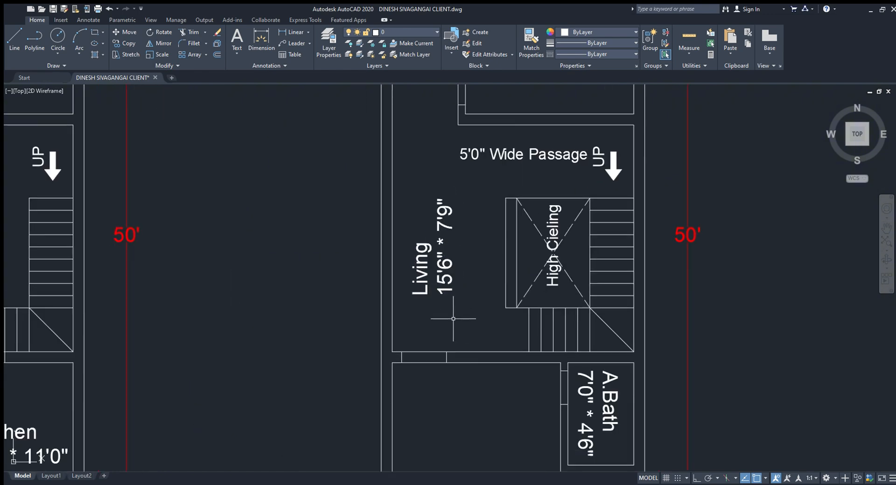
Step: Trim the wall lines inside the marked door openings of both plans
{"action": "scroll", "coordinate": [453, 319], "scroll_direction": "down", "scroll_amount": 5}
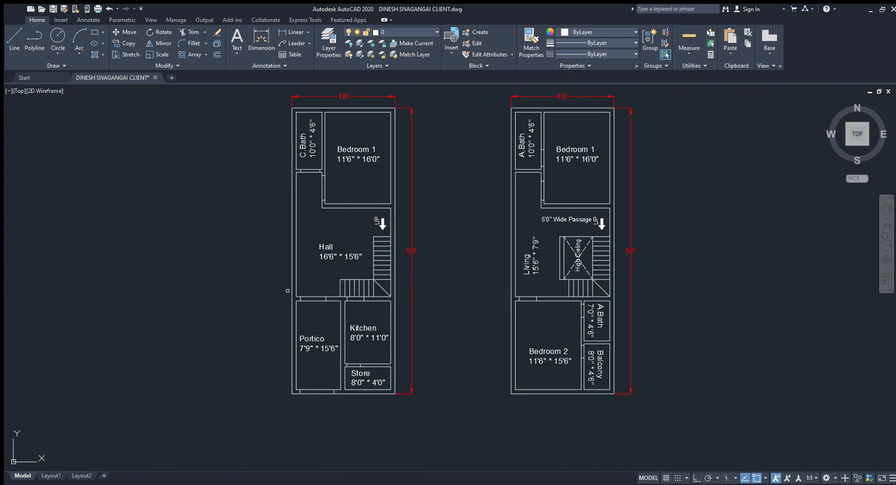
{"action": "scroll", "coordinate": [287, 290], "scroll_direction": "up", "scroll_amount": 8}
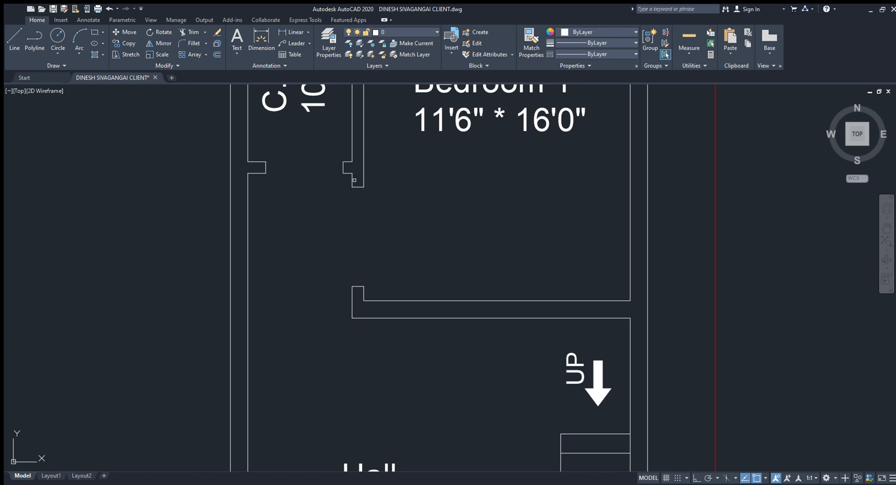
{"action": "scroll", "coordinate": [354, 180], "scroll_direction": "down", "scroll_amount": 5}
{"action": "scroll", "coordinate": [478, 206], "scroll_direction": "up", "scroll_amount": 7}
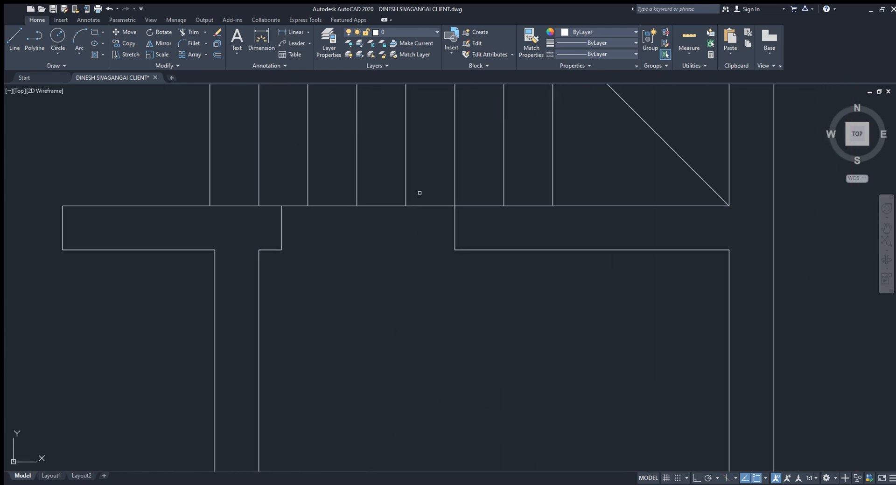
{"action": "scroll", "coordinate": [464, 266], "scroll_direction": "down", "scroll_amount": 5}
Step: Place a "GATE" label at the opening in the Portico's outer wall
{"action": "left_click", "coordinate": [294, 308]}
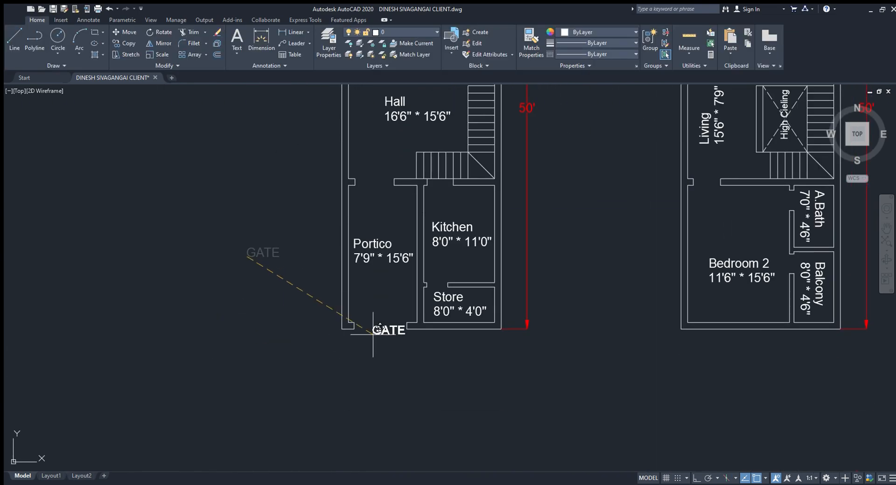
{"action": "scroll", "coordinate": [355, 313], "scroll_direction": "up", "scroll_amount": 3}
{"action": "left_click", "coordinate": [345, 317]}
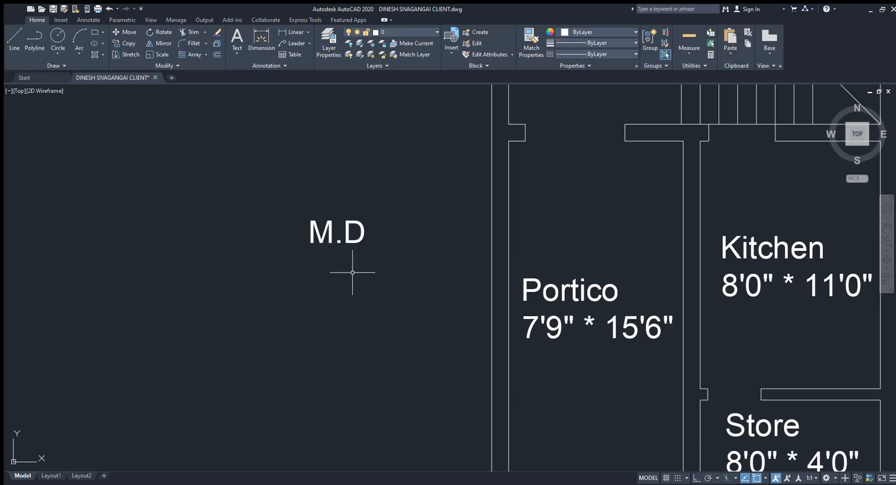
Step: Move the "M.D" label to the door opening between the Portico and the Hall
{"action": "left_click", "coordinate": [332, 238]}
{"action": "type", "text": "m"}
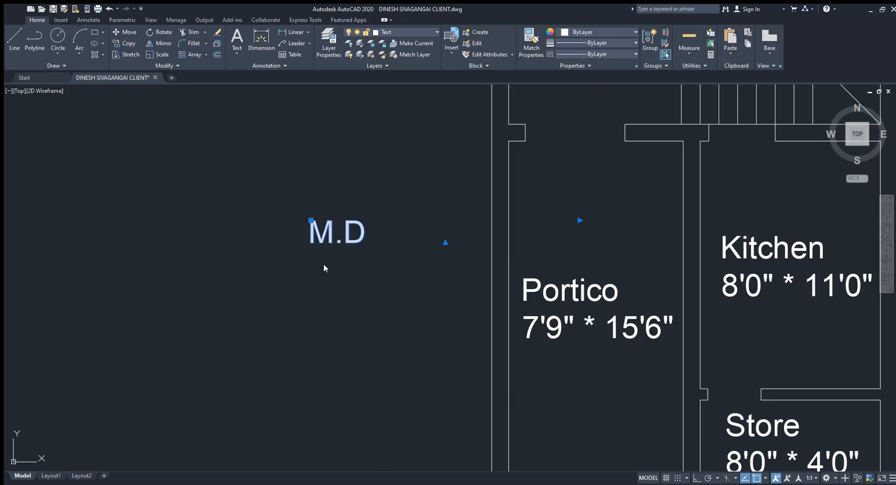
{"action": "key", "text": "space"}
{"action": "left_click", "coordinate": [342, 243]}
{"action": "middle_click_drag", "start_coordinate": [575, 144], "coordinate": [464, 252]}
{"action": "left_click", "coordinate": [463, 252]}
Step: Move the "D" label into the Bedroom 1 door opening of the plan with the Hall
{"action": "left_click", "coordinate": [472, 285]}
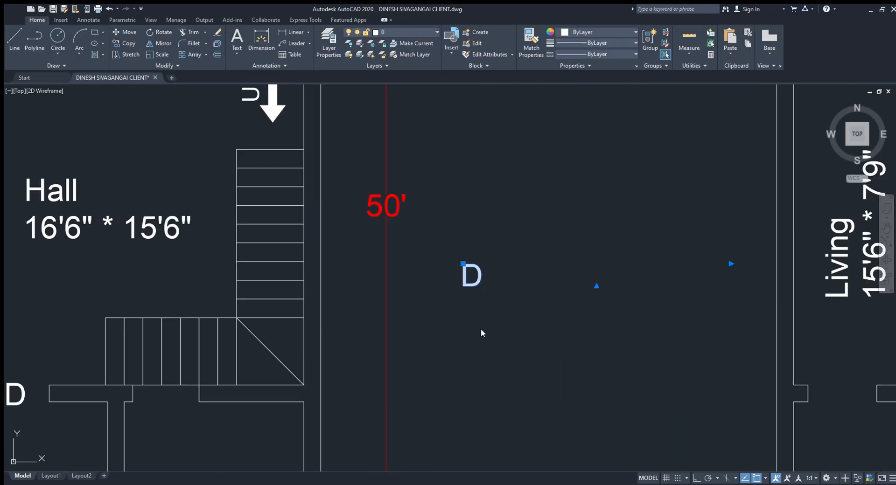
{"action": "type", "text": "m"}
{"action": "key", "text": "space"}
{"action": "left_click", "coordinate": [472, 287]}
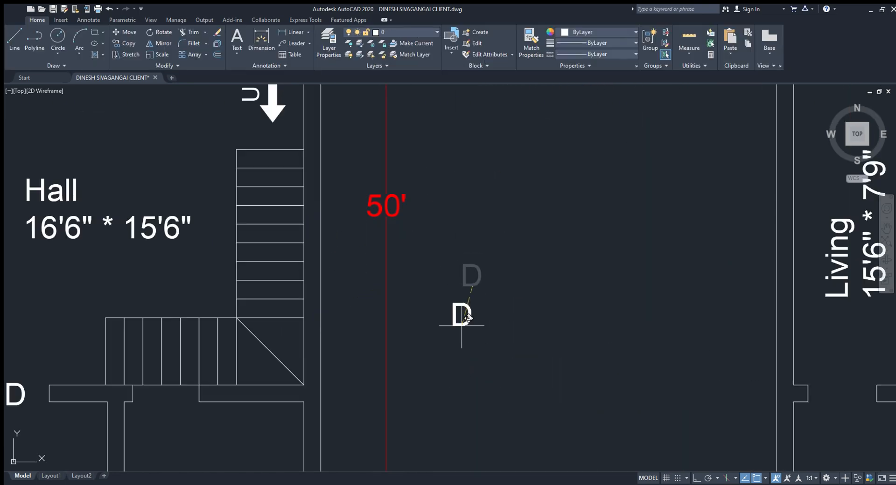
{"action": "scroll", "coordinate": [462, 325], "scroll_direction": "down", "scroll_amount": 5}
{"action": "scroll", "coordinate": [280, 166], "scroll_direction": "up", "scroll_amount": 5}
{"action": "left_click", "coordinate": [331, 213]}
Step: Copy the Bedroom 1 "D" label to the C.Bath, Kitchen and Store openings of the same plan
{"action": "left_click", "coordinate": [322, 197]}
{"action": "left_click", "coordinate": [322, 191]}
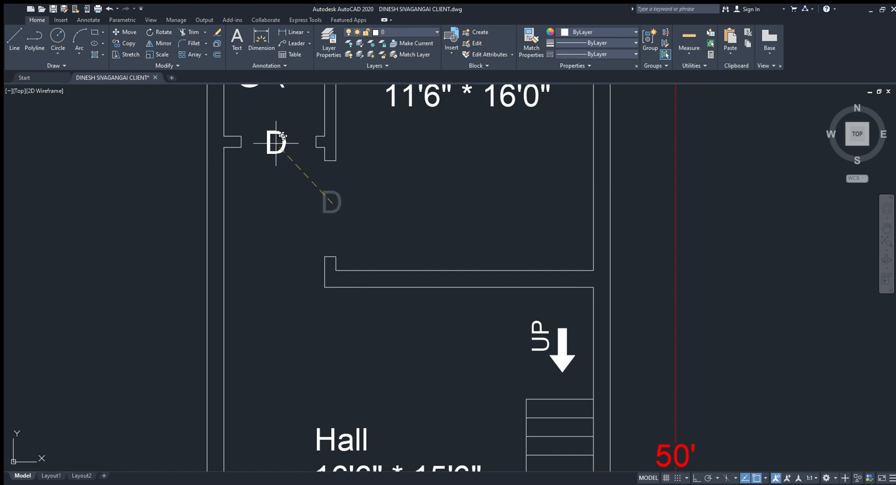
{"action": "key", "text": "Escape"}
{"action": "left_click", "coordinate": [273, 145]}
{"action": "scroll", "coordinate": [377, 180], "scroll_direction": "down", "scroll_amount": 5}
{"action": "scroll", "coordinate": [393, 337], "scroll_direction": "up", "scroll_amount": 5}
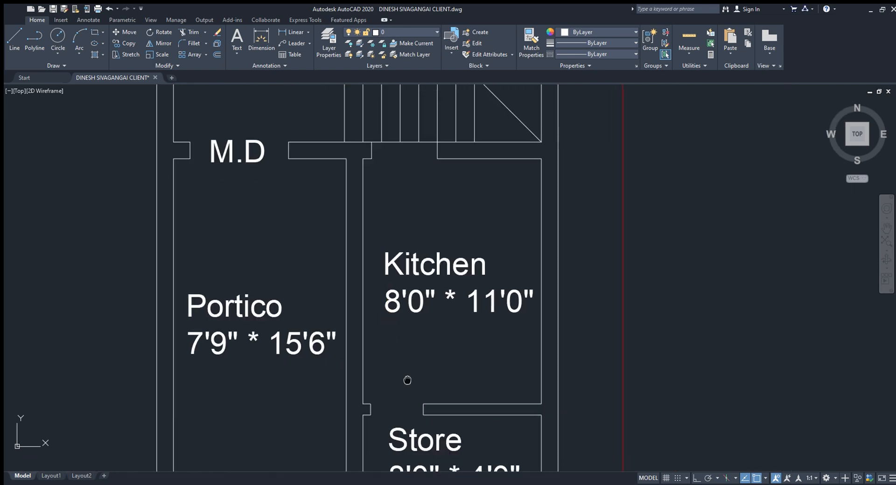
{"action": "middle_click_drag", "start_coordinate": [407, 380], "coordinate": [427, 281]}
{"action": "left_click", "coordinate": [414, 313]}
Step: Change the label at the opening between the Hall and the Kitchen to "O"
{"action": "scroll", "coordinate": [414, 312], "scroll_direction": "down", "scroll_amount": 2}
{"action": "scroll", "coordinate": [415, 159], "scroll_direction": "up", "scroll_amount": 4}
{"action": "double_click", "coordinate": [420, 159]}
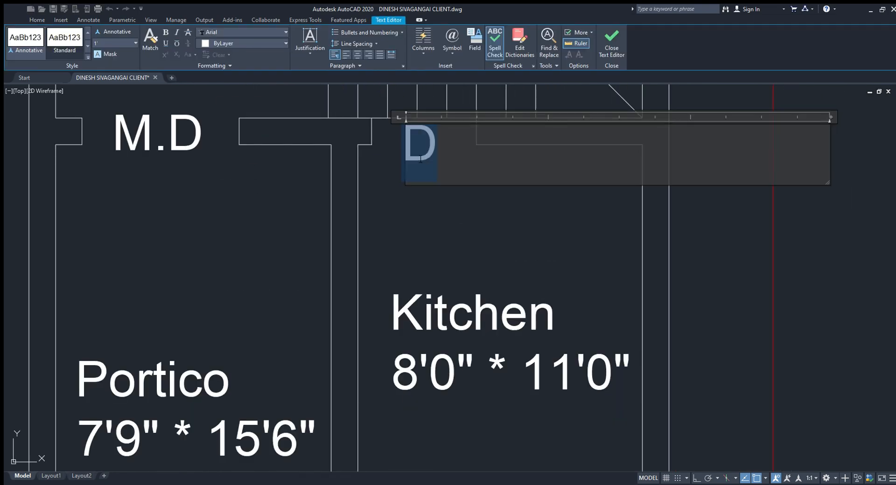
{"action": "type", "text": "O"}
{"action": "key", "text": "Escape"}
Step: Copy the Bedroom 1 "D" label to the upper floor's Bedroom 1 door opening and its A.Bath opening
{"action": "scroll", "coordinate": [348, 264], "scroll_direction": "down", "scroll_amount": 8}
{"action": "scroll", "coordinate": [329, 195], "scroll_direction": "up", "scroll_amount": 4}
{"action": "left_click", "coordinate": [353, 189]}
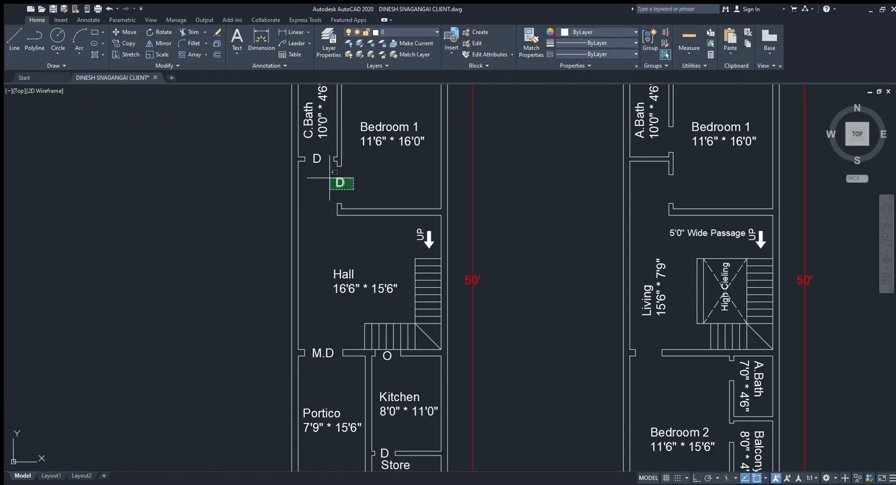
{"action": "left_click", "coordinate": [341, 192]}
{"action": "middle_click_drag", "start_coordinate": [661, 198], "coordinate": [510, 259]}
{"action": "scroll", "coordinate": [520, 251], "scroll_direction": "up", "scroll_amount": 2}
{"action": "left_click", "coordinate": [515, 245]}
{"action": "left_click", "coordinate": [513, 166]}
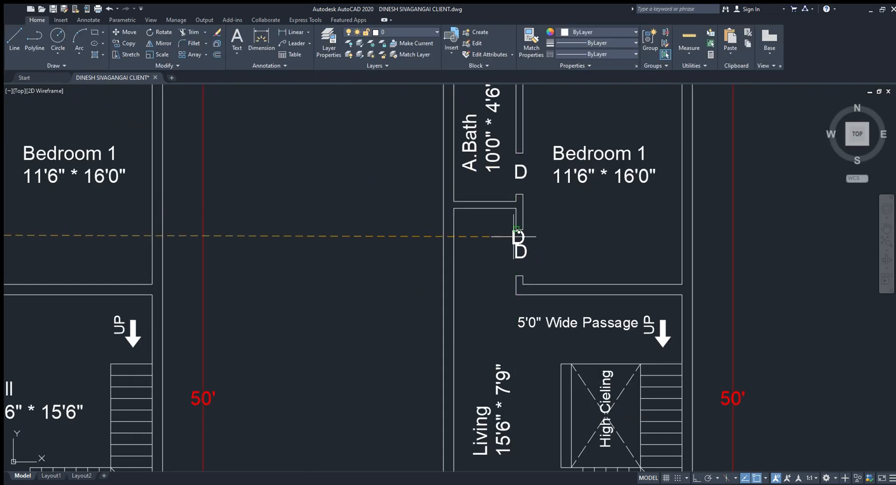
Step: Place further "D" label copies at the upper floor's Bedroom 2 entrance and its A.Bath and Balcony openings
{"action": "scroll", "coordinate": [514, 237], "scroll_direction": "down", "scroll_amount": 5}
{"action": "scroll", "coordinate": [512, 324], "scroll_direction": "up", "scroll_amount": 7}
{"action": "left_click", "coordinate": [448, 306]}
{"action": "middle_click_drag", "start_coordinate": [628, 359], "coordinate": [476, 206]}
{"action": "left_click", "coordinate": [512, 190]}
{"action": "middle_click_drag", "start_coordinate": [516, 345], "coordinate": [503, 243]}
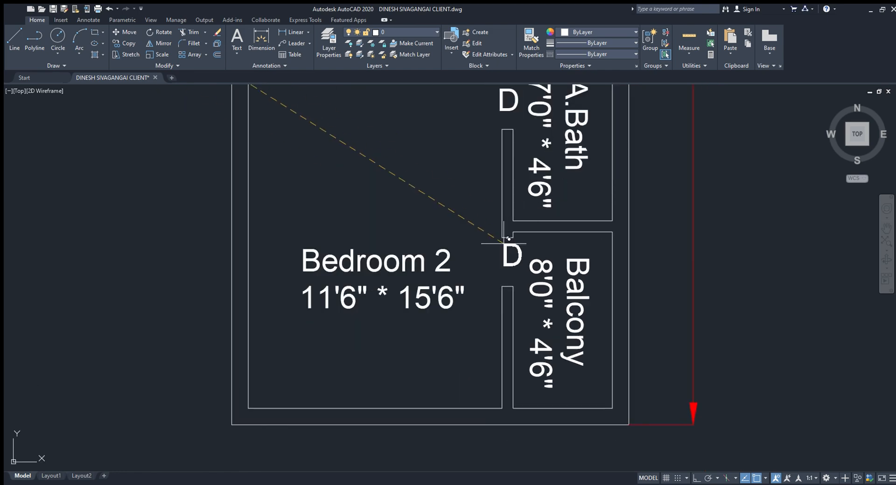
{"action": "left_click", "coordinate": [499, 252]}
{"action": "key", "text": "Escape"}
Step: Draw a rectangular border enclosing both floor plans and their dimensions
{"action": "scroll", "coordinate": [495, 233], "scroll_direction": "down", "scroll_amount": 8}
{"action": "scroll", "coordinate": [434, 230], "scroll_direction": "up", "scroll_amount": 2}
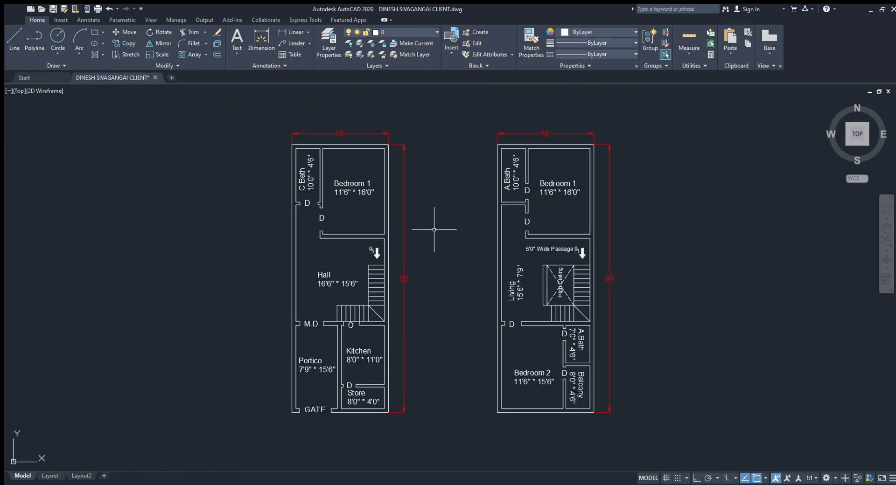
{"action": "scroll", "coordinate": [448, 296], "scroll_direction": "down", "scroll_amount": 3}
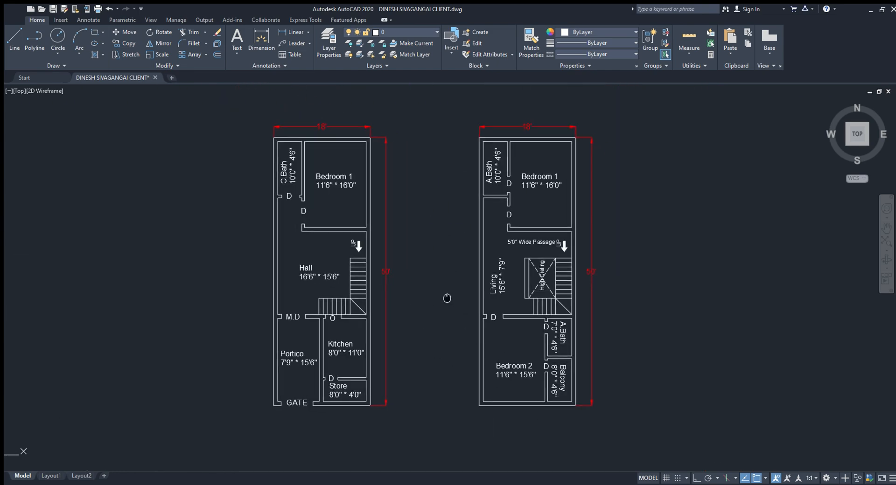
{"action": "left_click", "coordinate": [330, 144]}
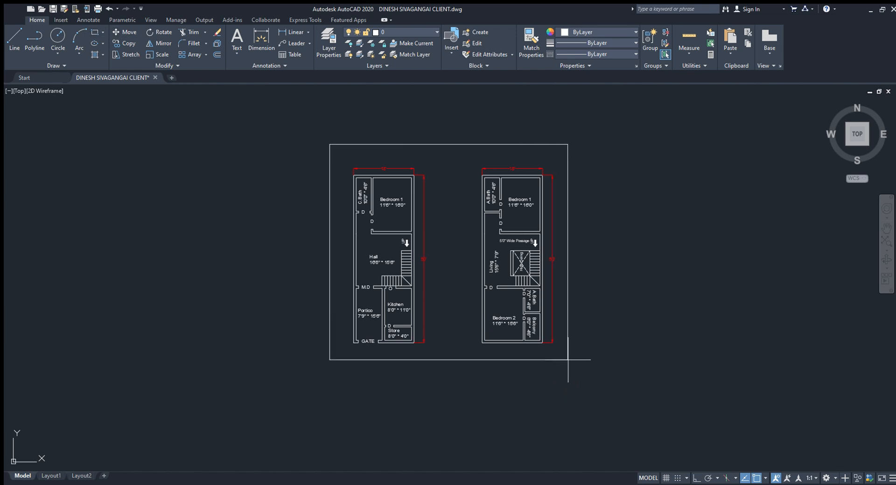
{"action": "left_click", "coordinate": [573, 362]}
{"action": "scroll", "coordinate": [450, 240], "scroll_direction": "up", "scroll_amount": 3}
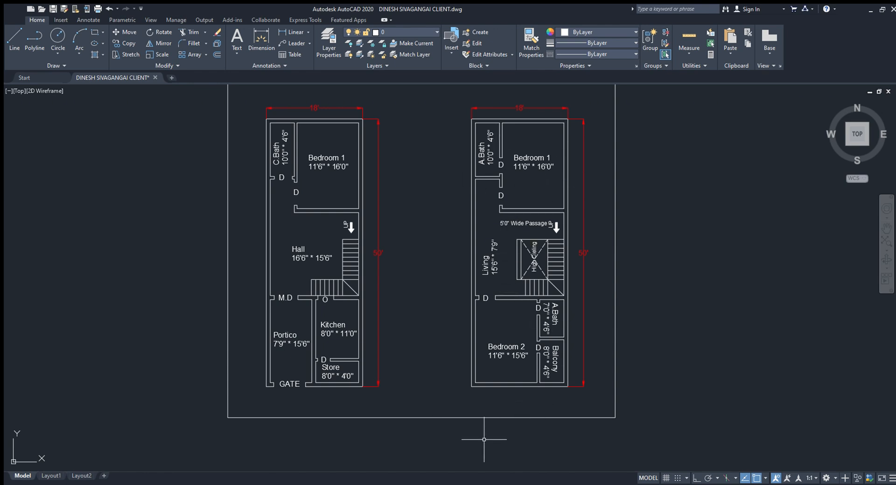
{"action": "middle_click_drag", "start_coordinate": [467, 385], "coordinate": [468, 401]}
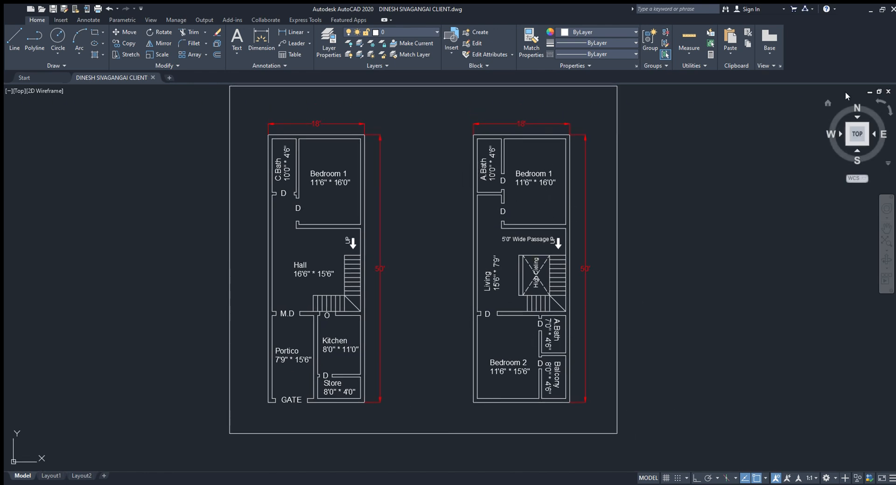